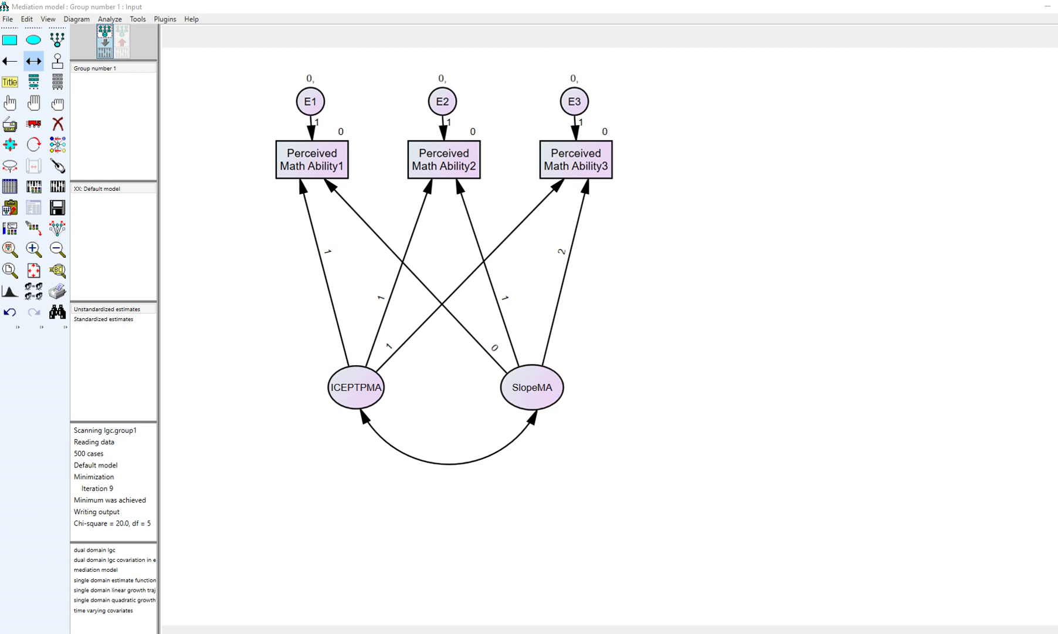
# Calculate the growth model's estimates and examine the TLI, CFI and RMSEA values in the model fit output
pyautogui.click(57, 186)
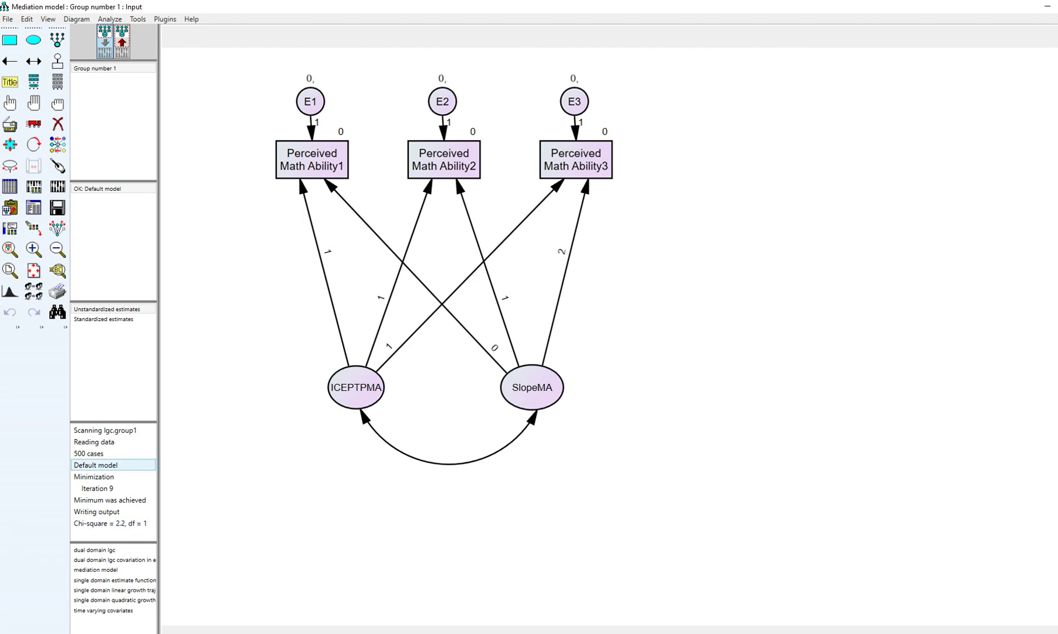
pyautogui.click(33, 207)
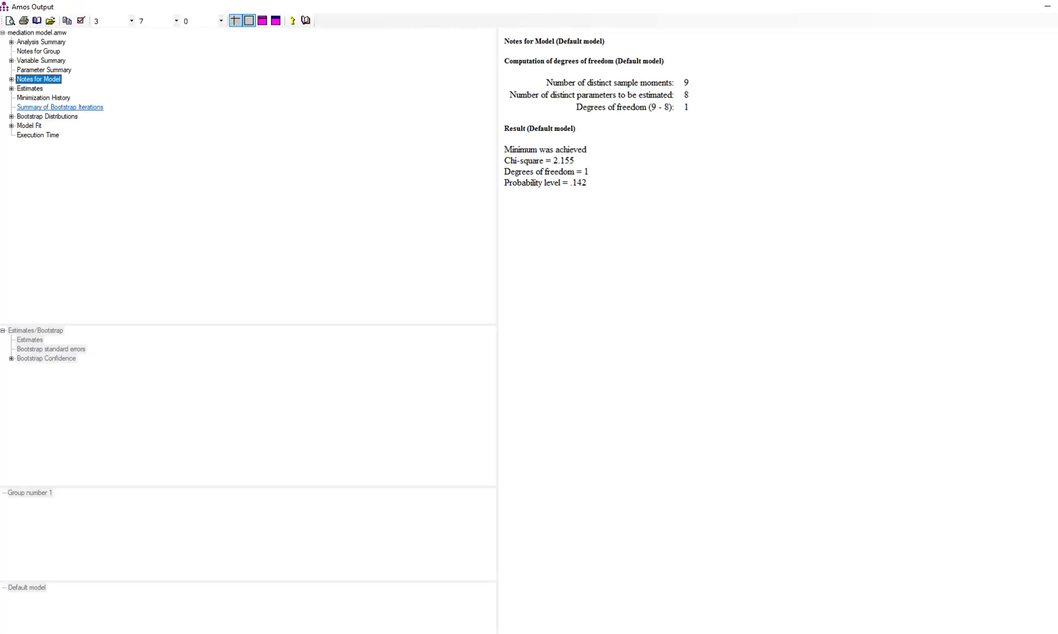
pyautogui.click(29, 126)
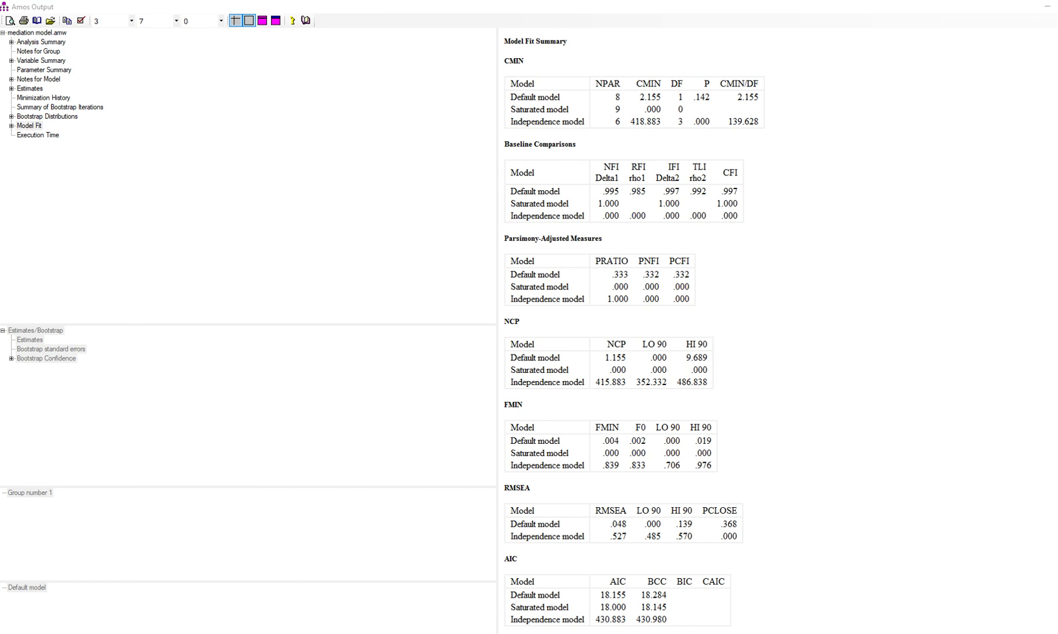
pyautogui.moveTo(738, 162)
pyautogui.mouseDown()
pyautogui.moveTo(720, 202)
pyautogui.moveTo(747, 199)
pyautogui.moveTo(743, 163)
pyautogui.moveTo(706, 158)
pyautogui.moveTo(680, 172)
pyautogui.moveTo(680, 193)
pyautogui.moveTo(711, 198)
pyautogui.moveTo(708, 155)
pyautogui.mouseUp()
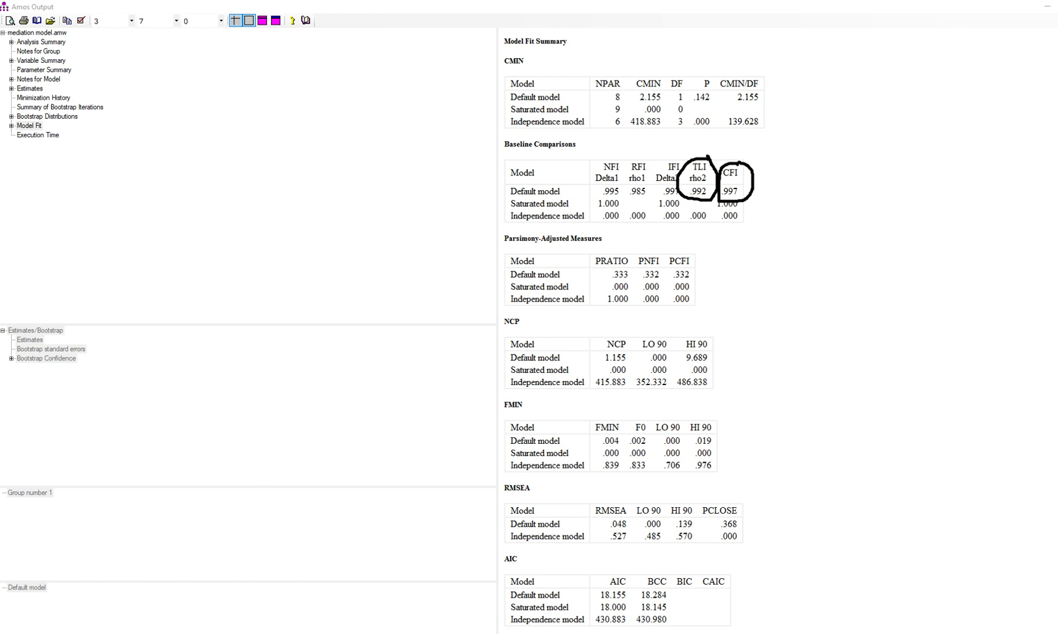
pyautogui.moveTo(623, 499)
pyautogui.mouseDown()
pyautogui.moveTo(588, 499)
pyautogui.moveTo(585, 518)
pyautogui.moveTo(612, 527)
pyautogui.moveTo(631, 500)
pyautogui.mouseUp()
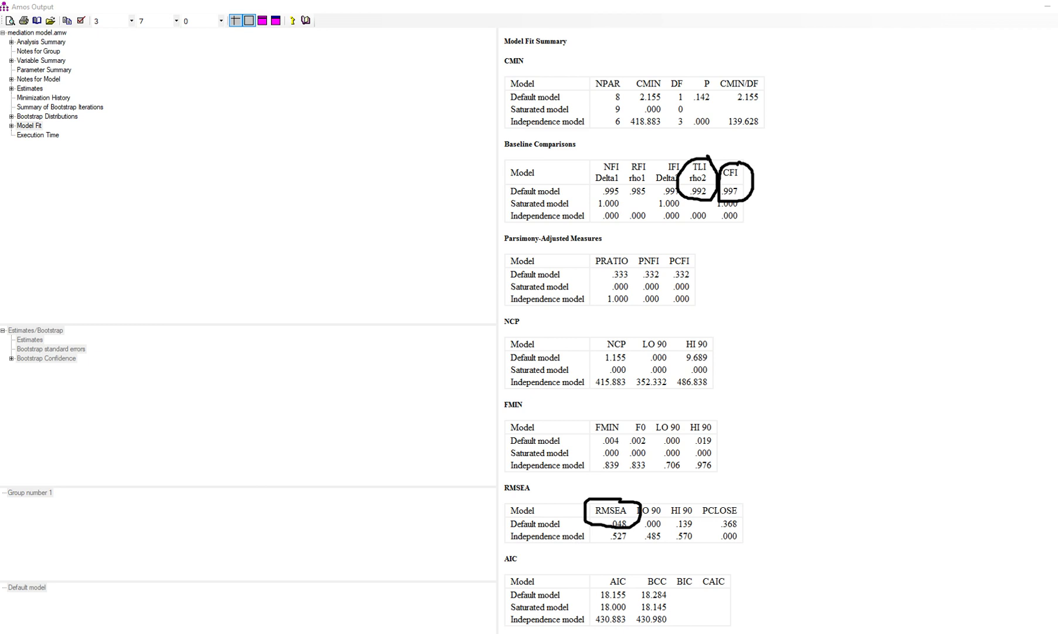
pyautogui.press('Escape')
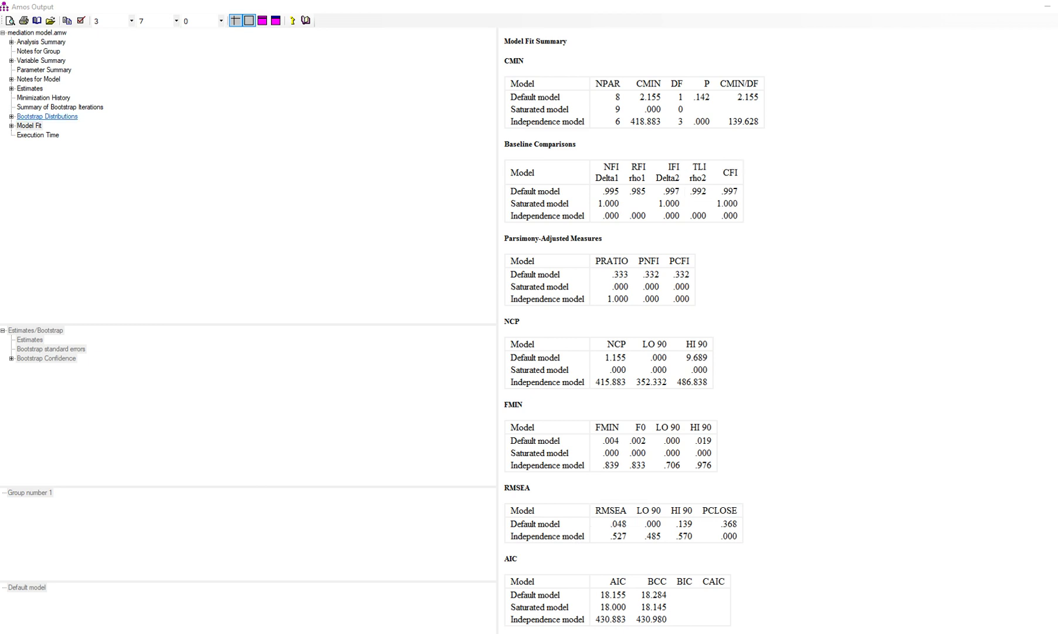
# Examine the means of ICEPTPMA and SlopeMA and the covariance between them in the estimates output
pyautogui.click(30, 88)
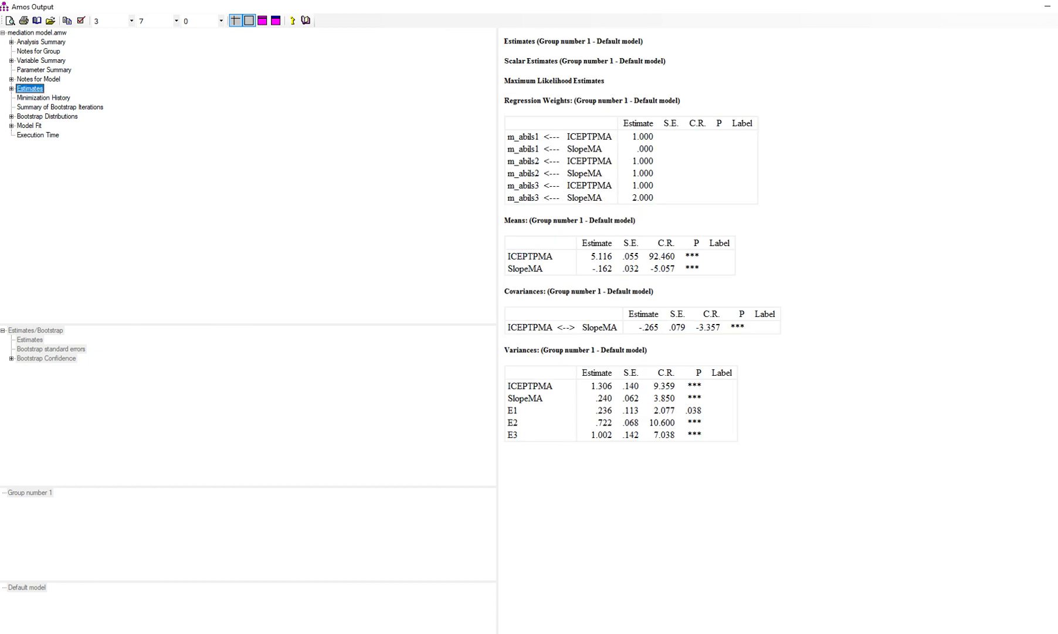
pyautogui.press('Right')
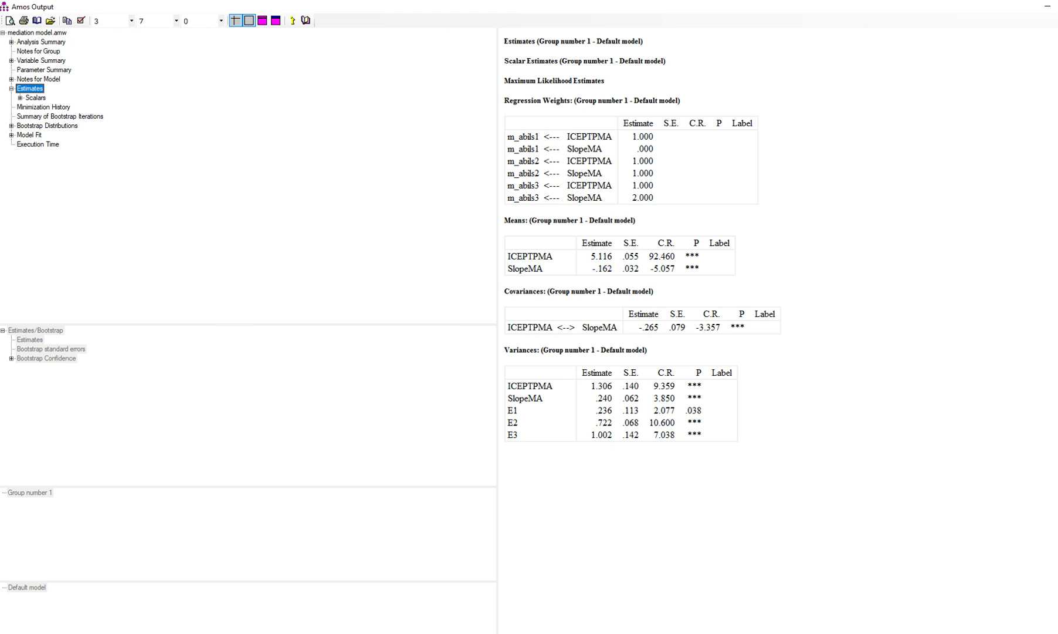
pyautogui.moveTo(499, 224); pyautogui.dragTo(522, 226)
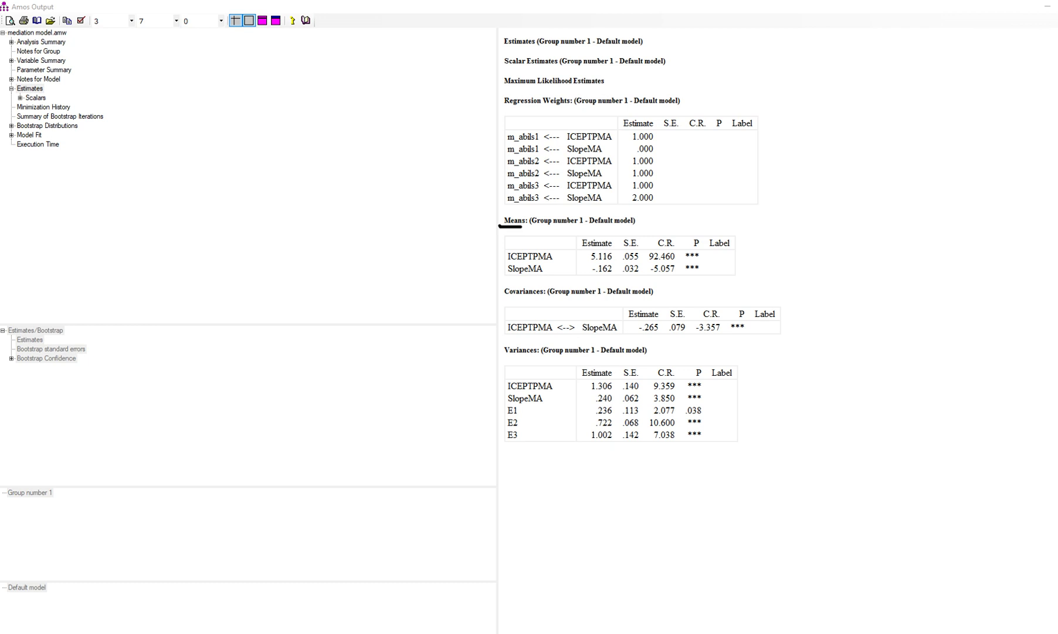
pyautogui.moveTo(590, 262); pyautogui.dragTo(614, 261)
pyautogui.moveTo(526, 336); pyautogui.dragTo(605, 336)
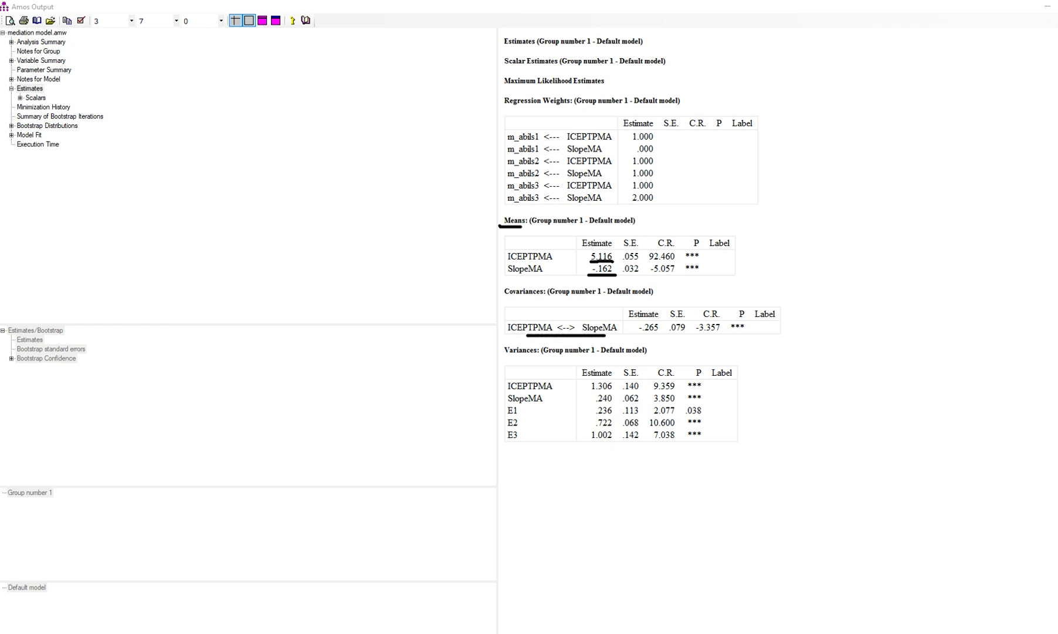
pyautogui.moveTo(640, 340); pyautogui.dragTo(661, 339)
pyautogui.moveTo(731, 338); pyautogui.dragTo(750, 338)
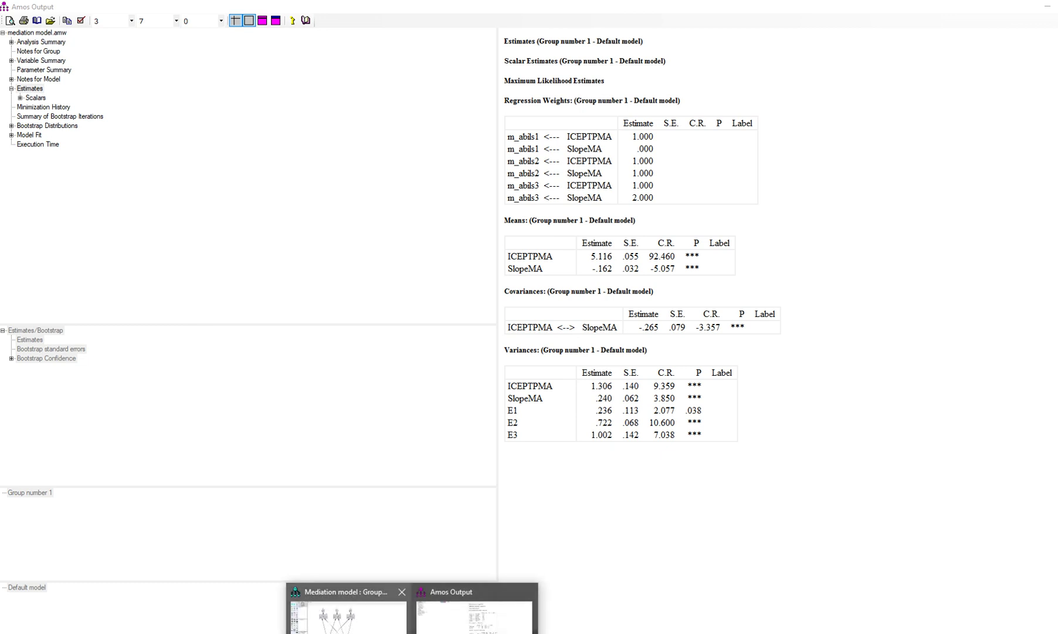
# Return to the path diagram and erase the covariance between ICEPTPMA and SlopeMA
pyautogui.click(343, 616)
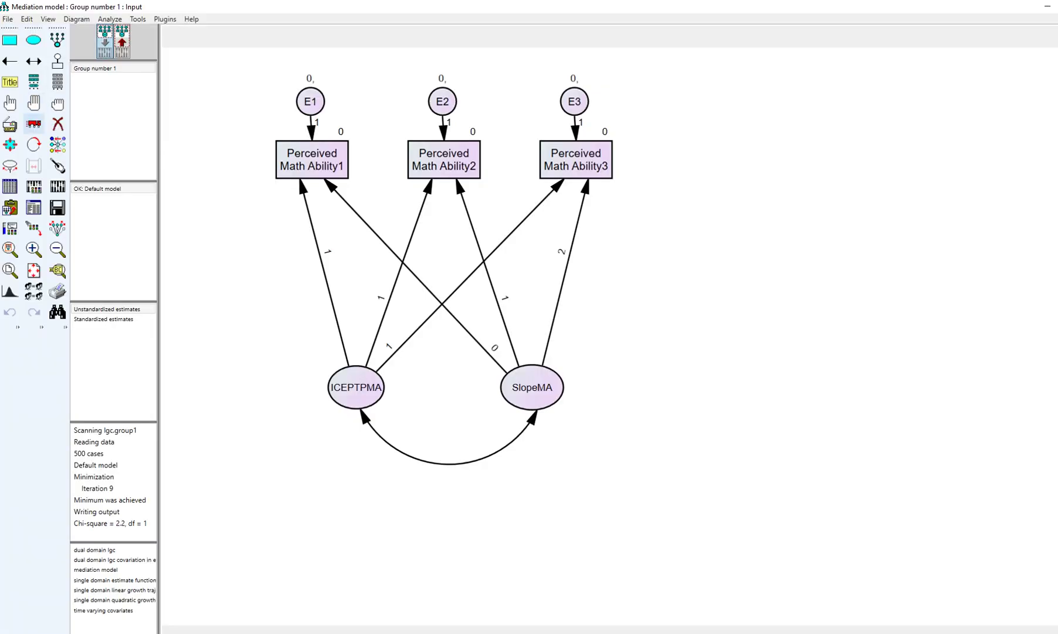
pyautogui.click(57, 124)
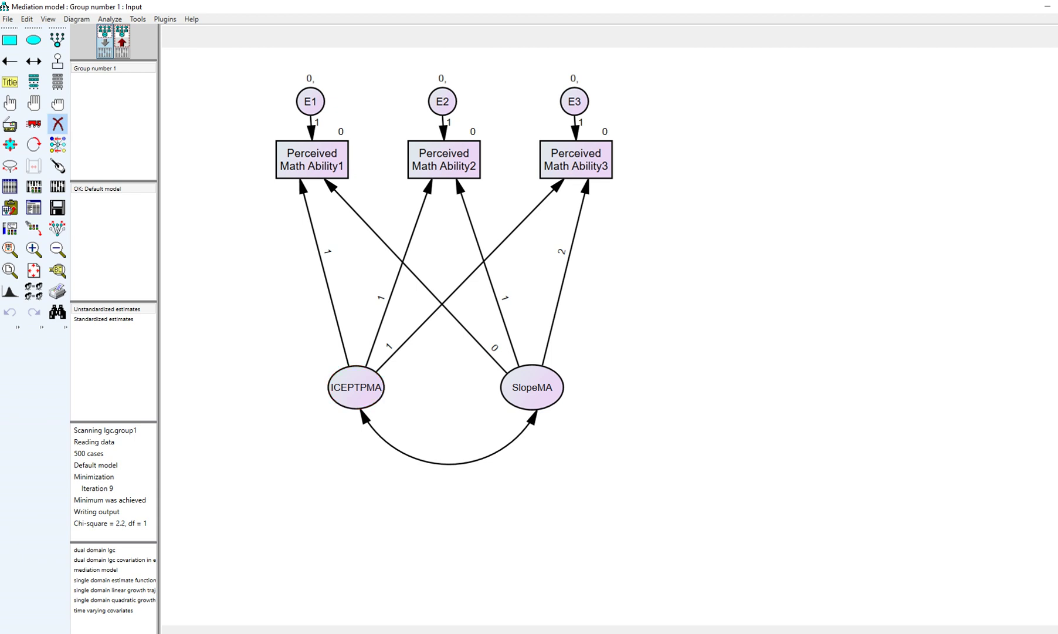
pyautogui.click(450, 463)
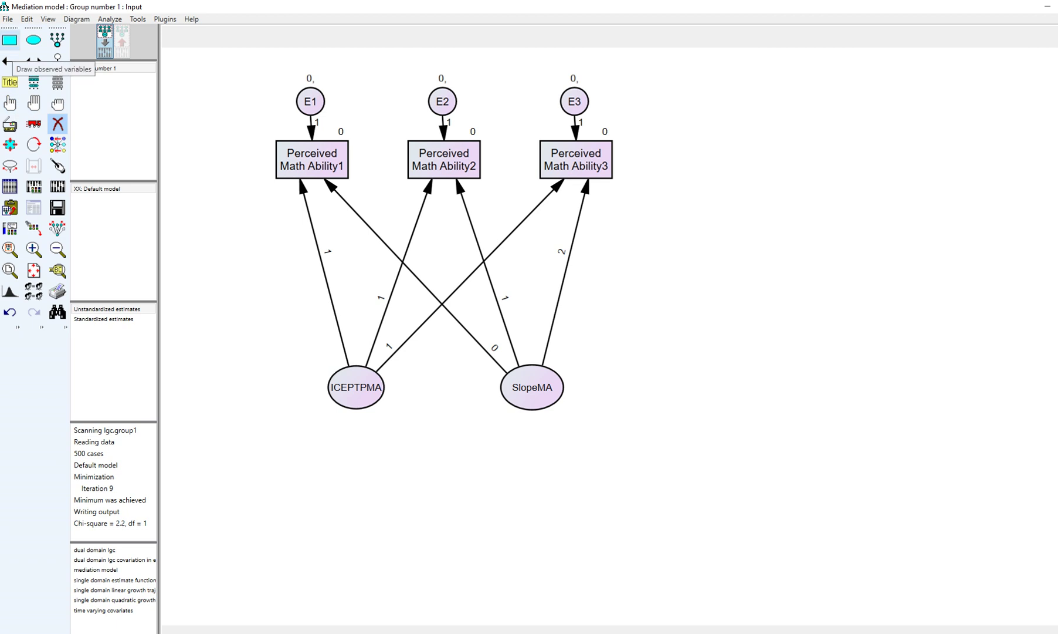
# Draw an observed variable below SlopeMA and assign the dataset variable sex to it
pyautogui.click(9, 39)
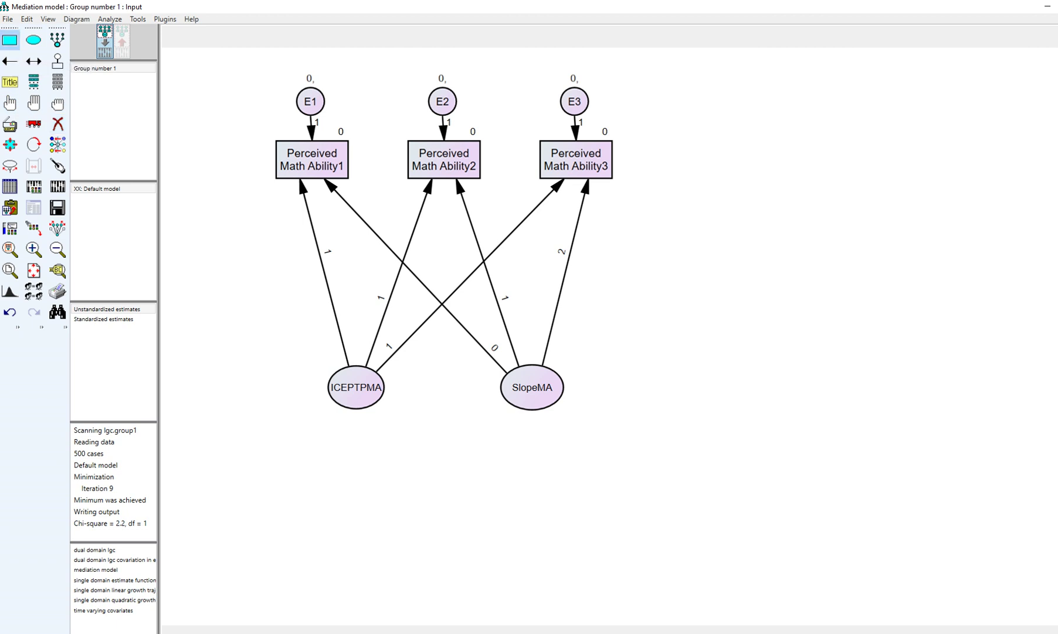
pyautogui.moveTo(496, 486); pyautogui.dragTo(555, 523)
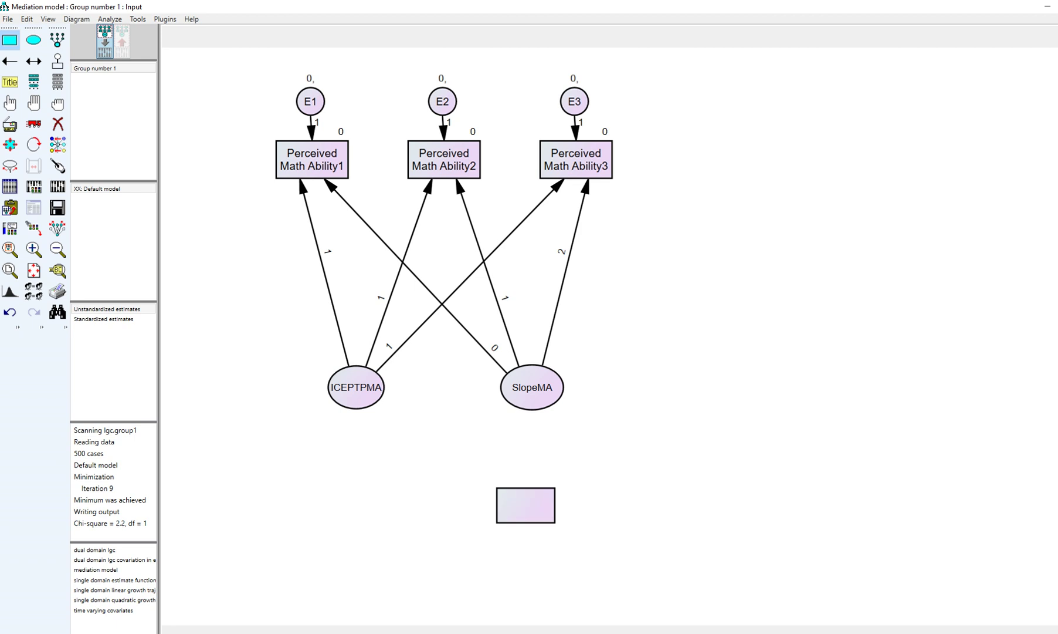
pyautogui.click(57, 82)
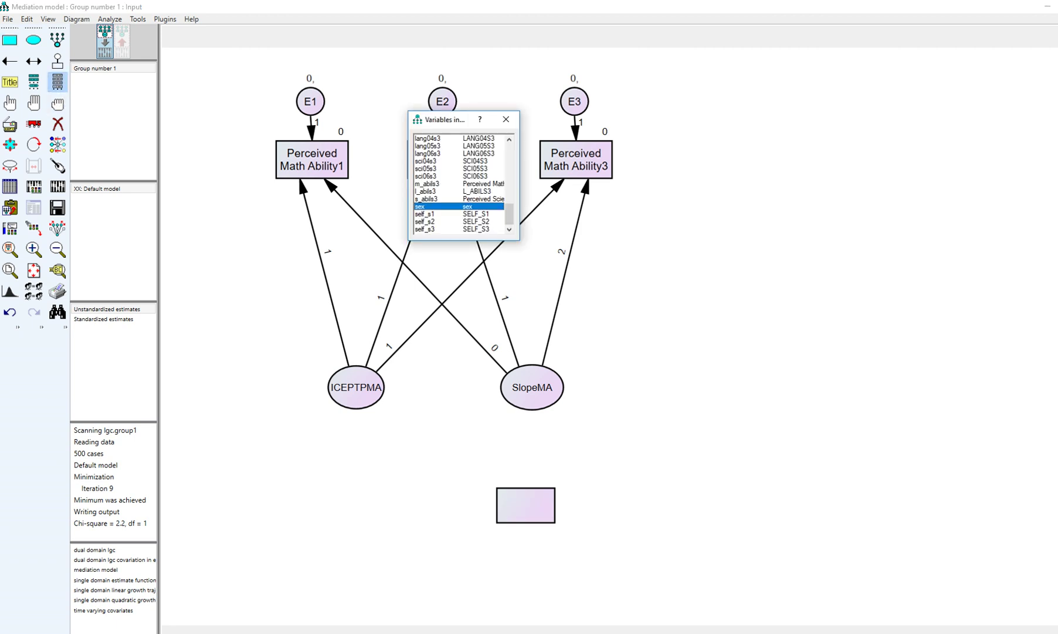
pyautogui.moveTo(420, 206); pyautogui.dragTo(526, 505)
pyautogui.click(506, 119)
pyautogui.press('F5')
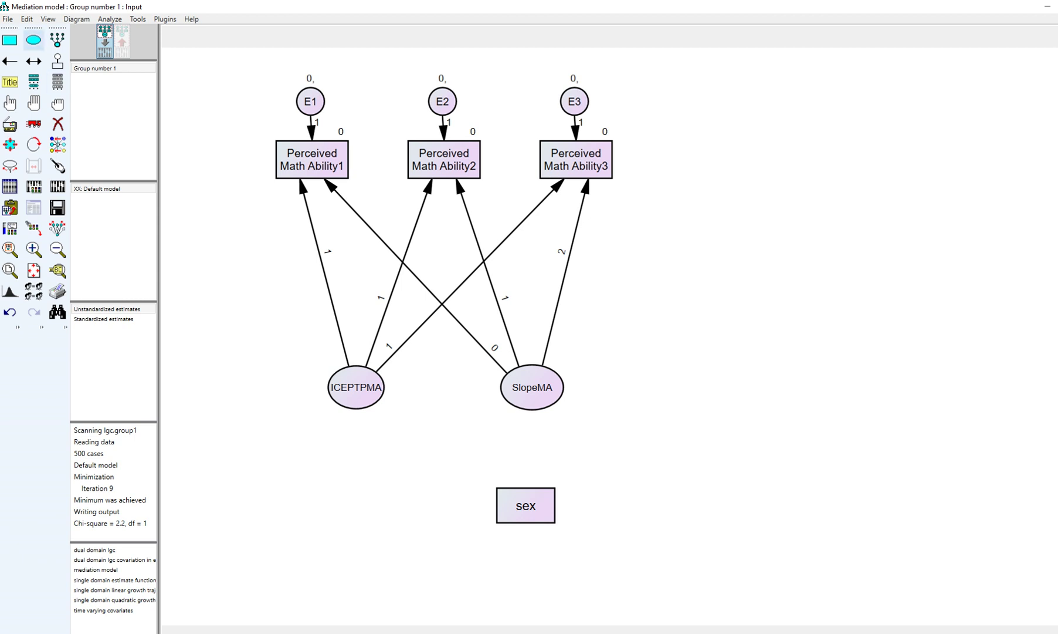
# Add a unique error variable to ICEPTPMA at its lower left and another to SlopeMA at its lower right
pyautogui.click(57, 61)
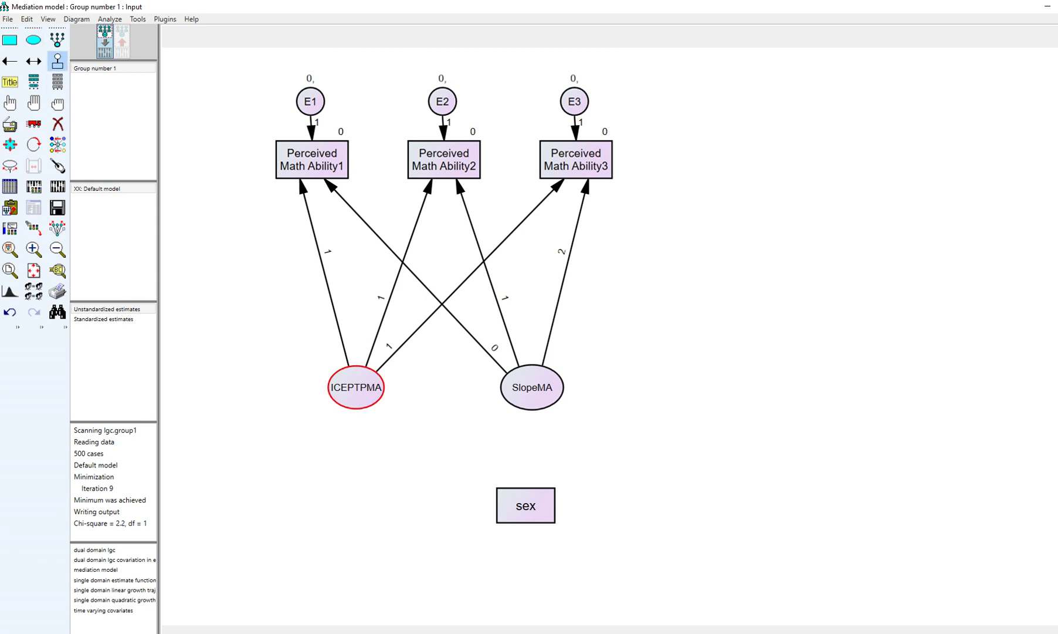
pyautogui.click(355, 387)
pyautogui.click(355, 386)
pyautogui.click(356, 387)
pyautogui.click(355, 386)
pyautogui.click(355, 387)
pyautogui.click(356, 387)
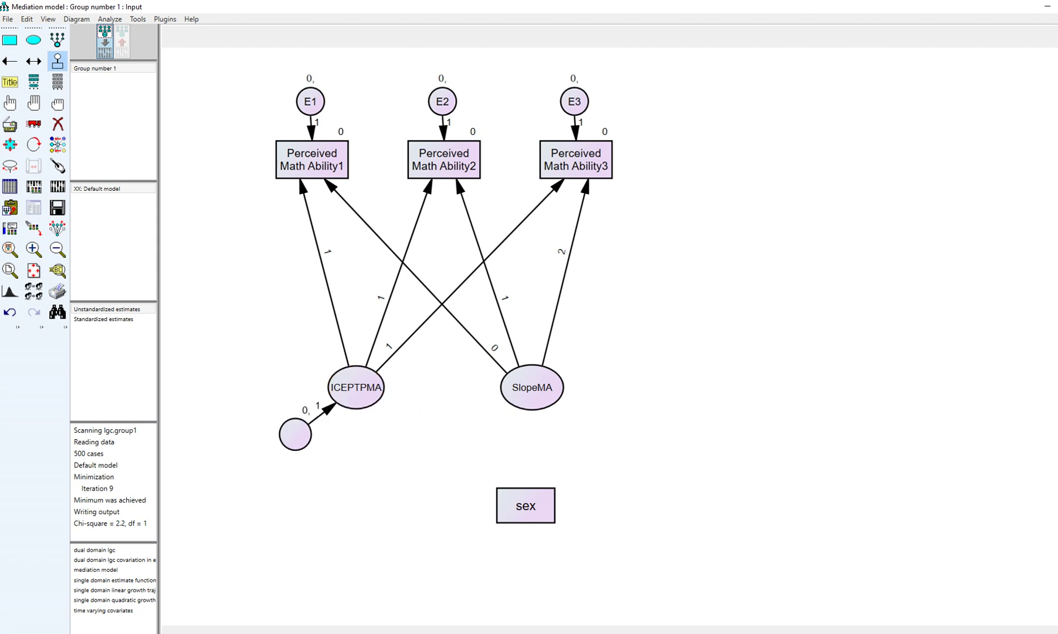
pyautogui.click(532, 387)
pyautogui.click(531, 387)
pyautogui.click(532, 386)
pyautogui.click(532, 387)
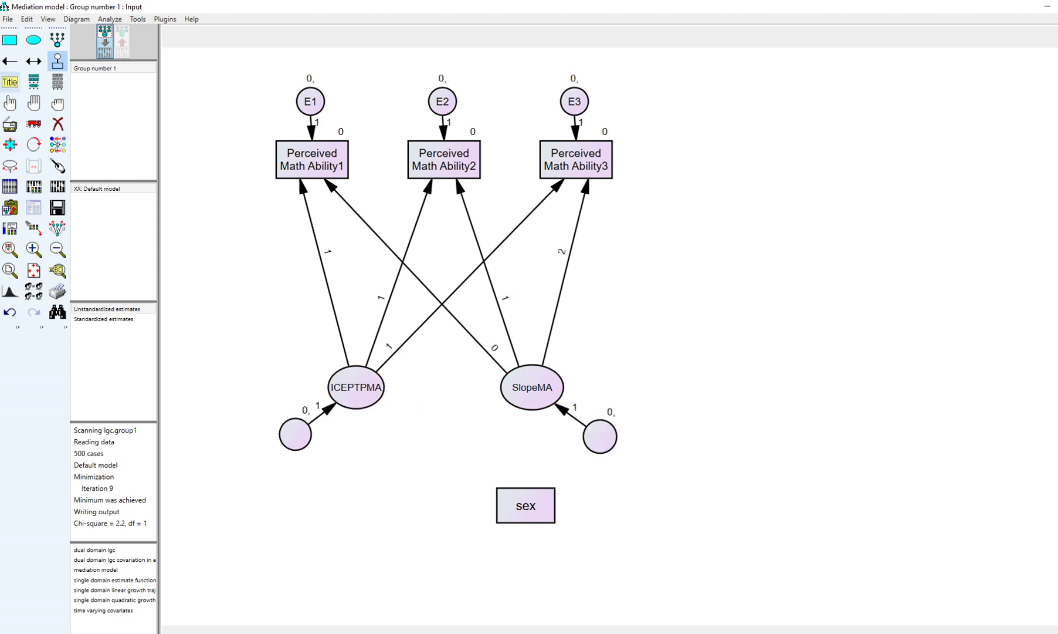
# Move the sex variable so it sits centred below and between ICEPTPMA and SlopeMA
pyautogui.click(57, 124)
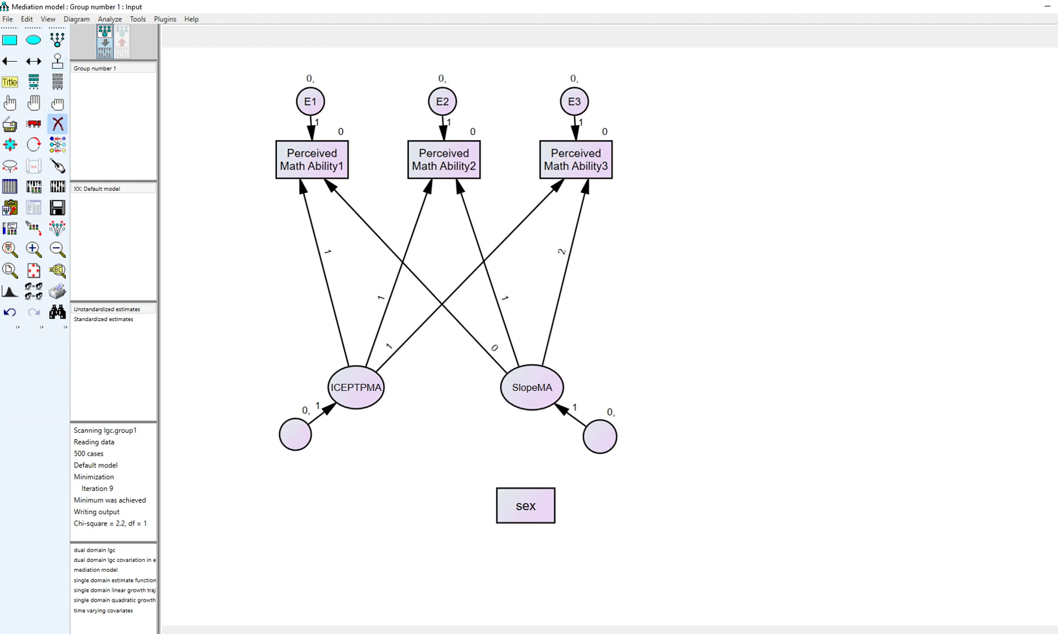
pyautogui.click(33, 123)
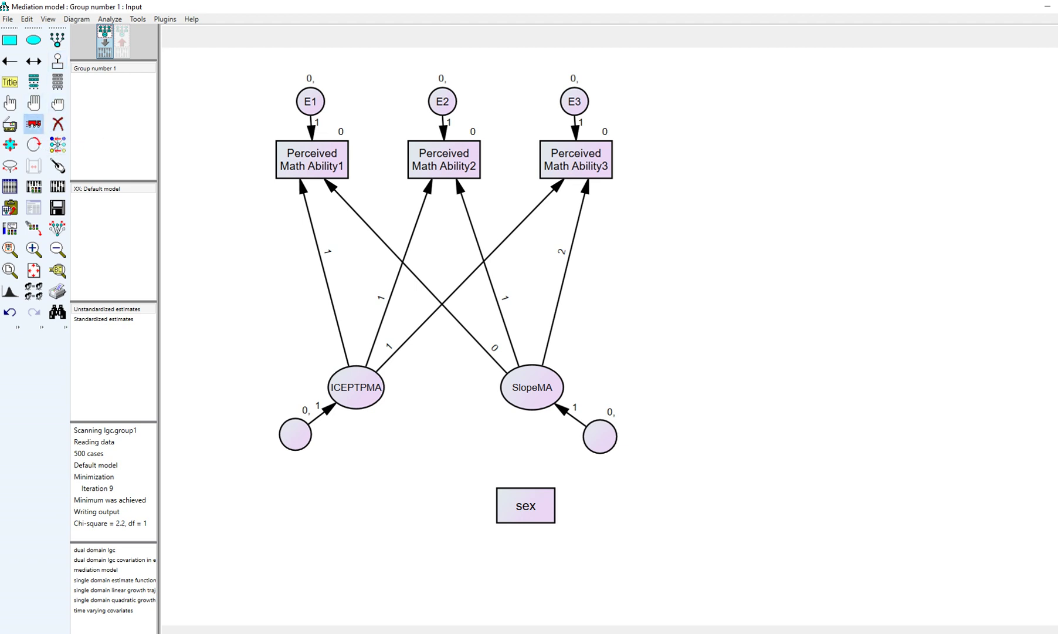
pyautogui.moveTo(526, 506)
pyautogui.mouseDown()
pyautogui.moveTo(446, 511)
pyautogui.moveTo(452, 519)
pyautogui.mouseUp()
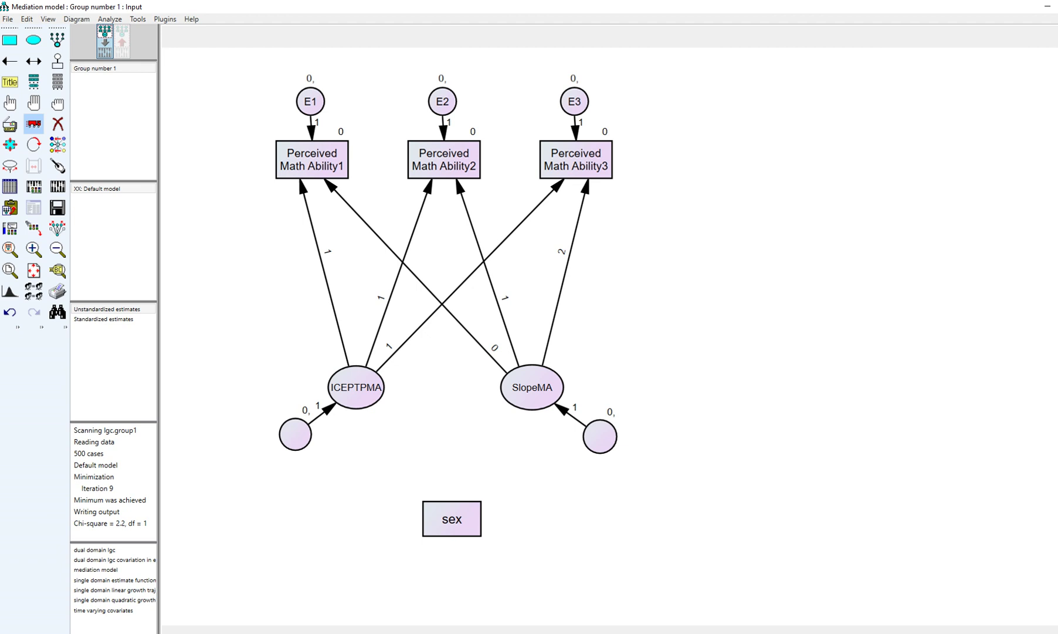
# Name the error variable of ICEPTPMA d1 and the error variable of SlopeMA d2
pyautogui.rightClick(288, 433)
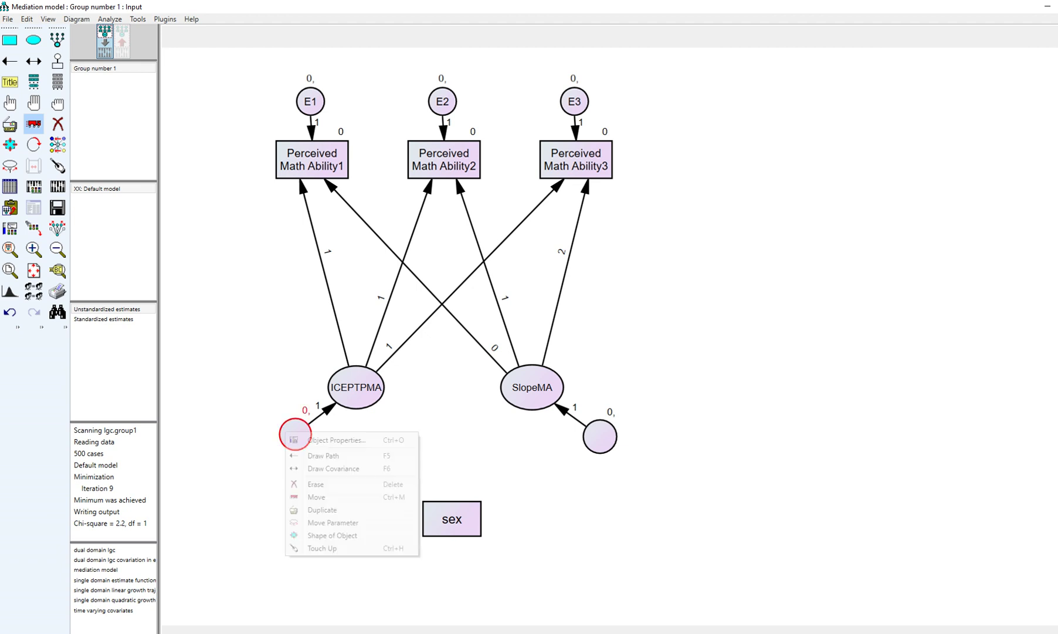
pyautogui.click(332, 439)
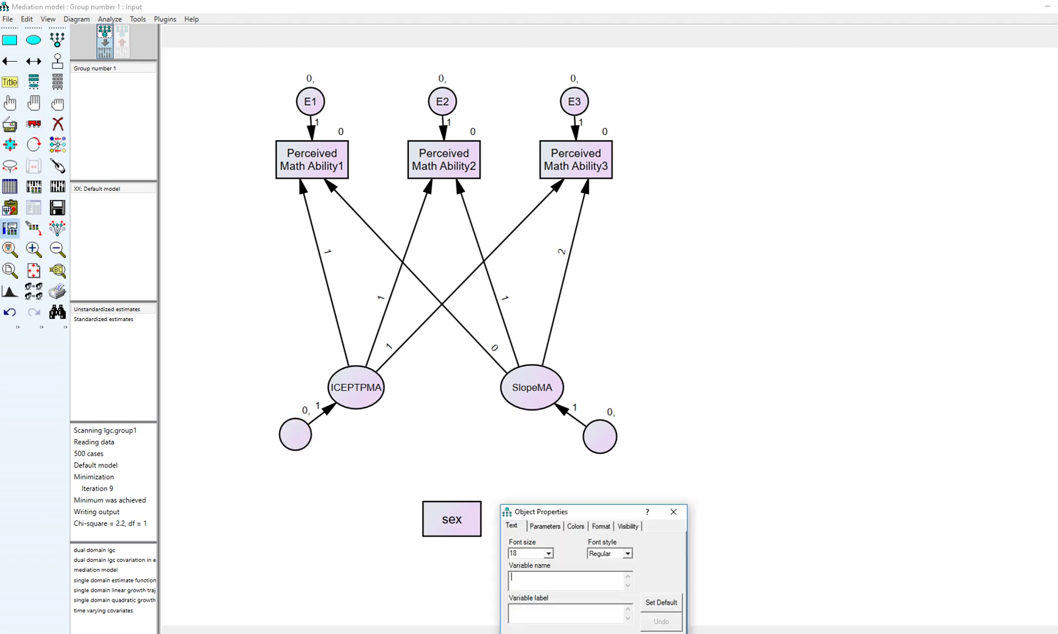
pyautogui.write('d1')
pyautogui.click(600, 436)
pyautogui.write('d2')
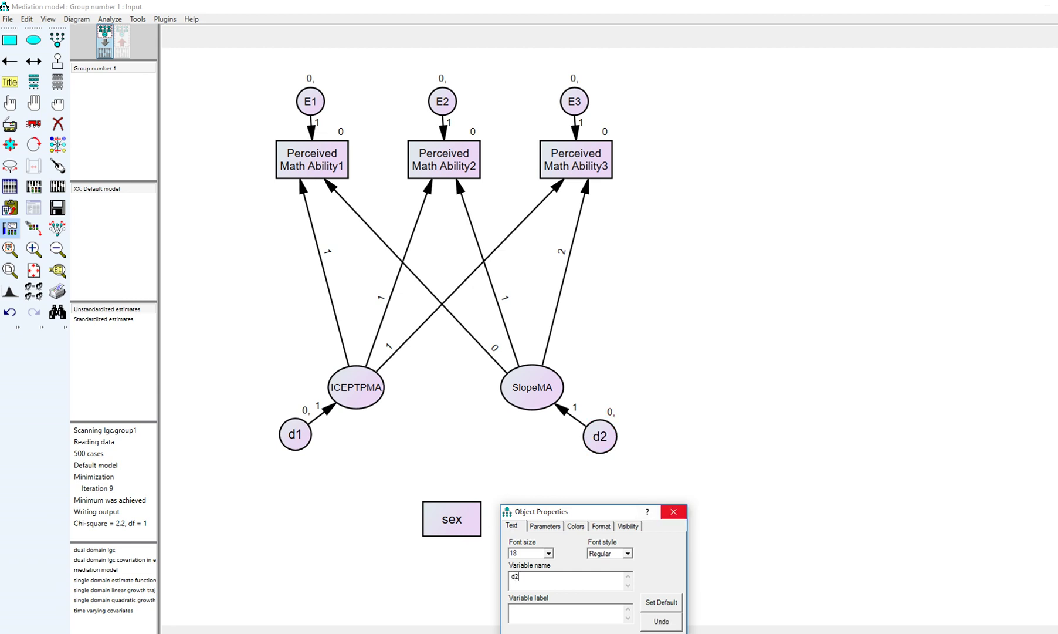
pyautogui.click(674, 511)
# Draw paths from sex to ICEPTPMA and SlopeMA, and a covariance between d1 and d2
pyautogui.click(10, 61)
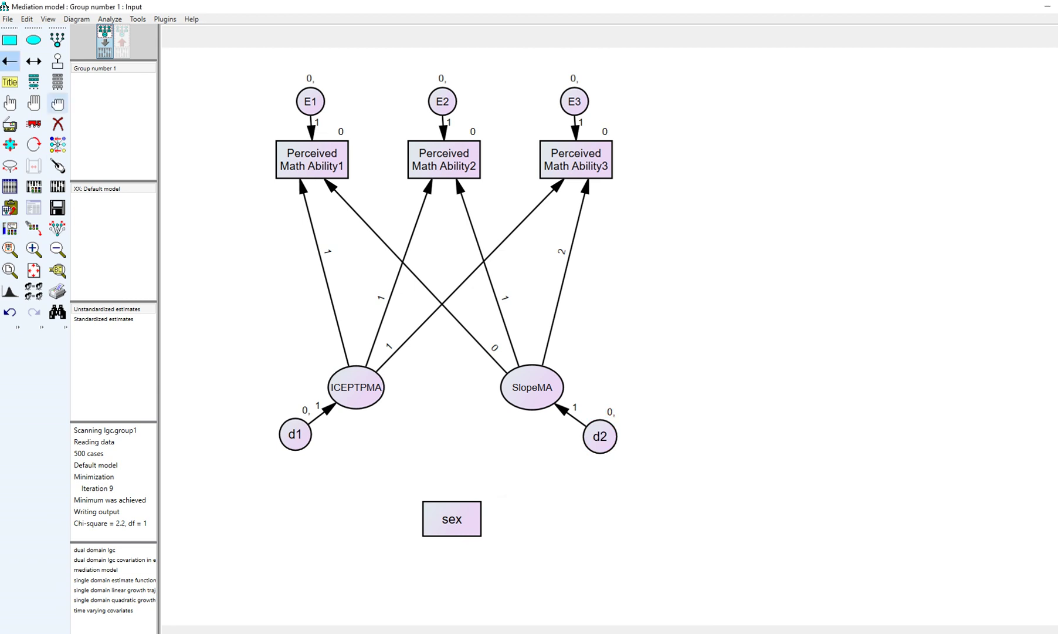
pyautogui.moveTo(440, 517); pyautogui.dragTo(373, 410)
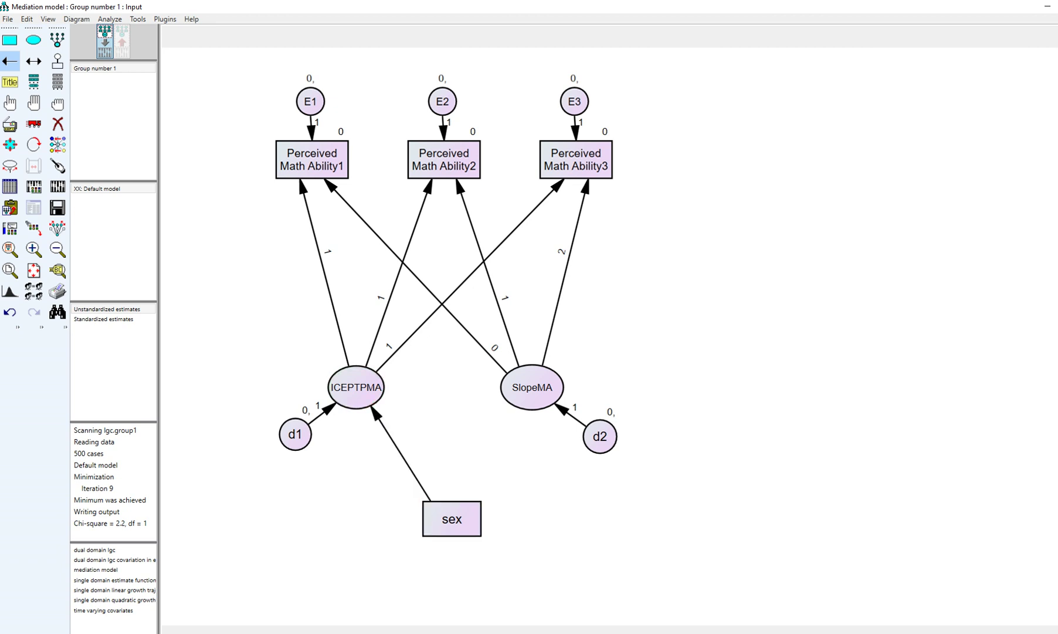
pyautogui.moveTo(459, 501); pyautogui.dragTo(524, 411)
pyautogui.click(33, 61)
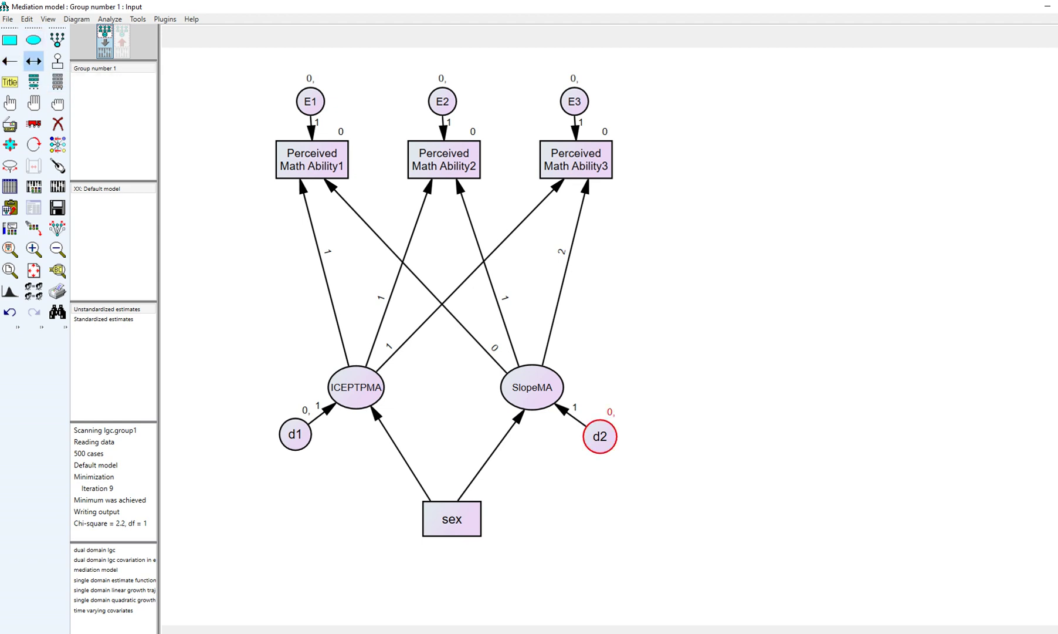
pyautogui.moveTo(600, 437); pyautogui.dragTo(301, 453)
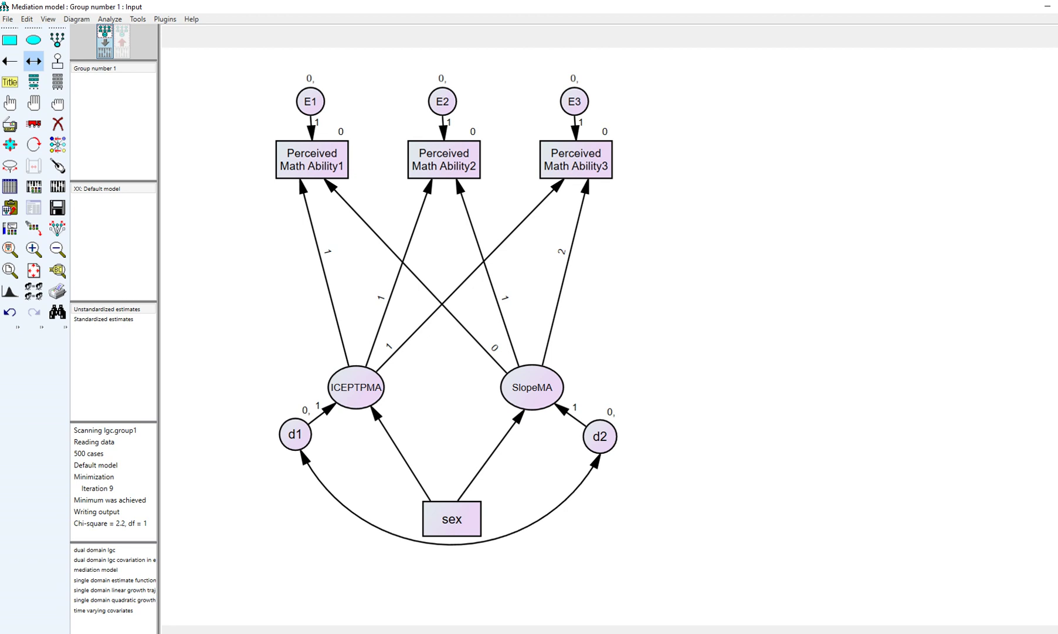
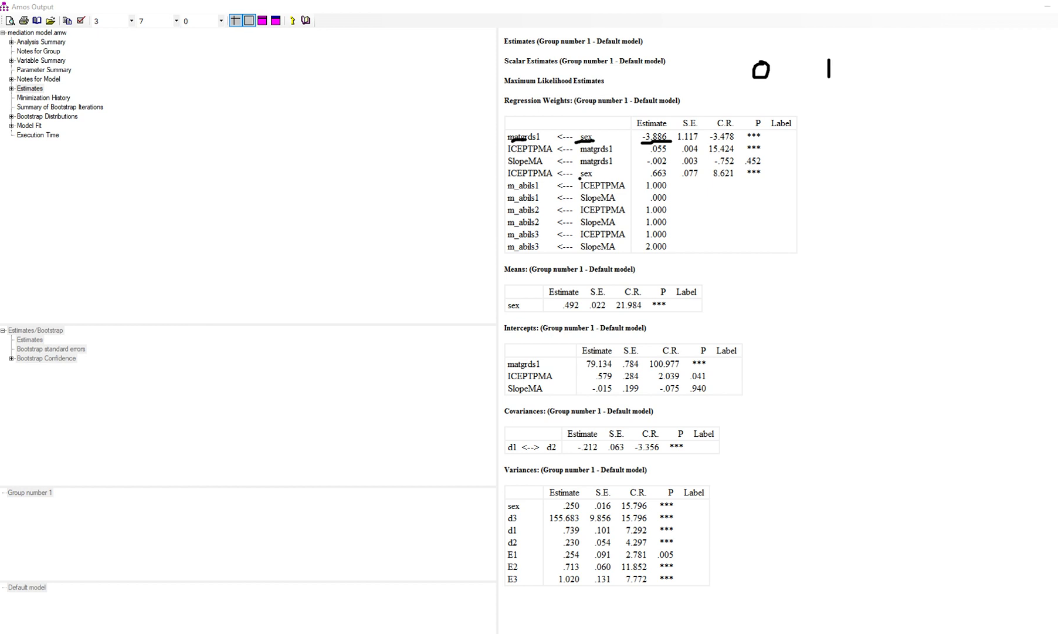
# Examine the regression weights of sex and matgrds1 as predictors of ICEPTPMA and SlopeMA
pyautogui.moveTo(580, 178); pyautogui.dragTo(598, 182)
pyautogui.moveTo(510, 180); pyautogui.dragTo(541, 182)
pyautogui.moveTo(646, 180); pyautogui.dragTo(666, 181)
pyautogui.moveTo(583, 155); pyautogui.dragTo(604, 152)
pyautogui.moveTo(509, 154); pyautogui.dragTo(543, 154)
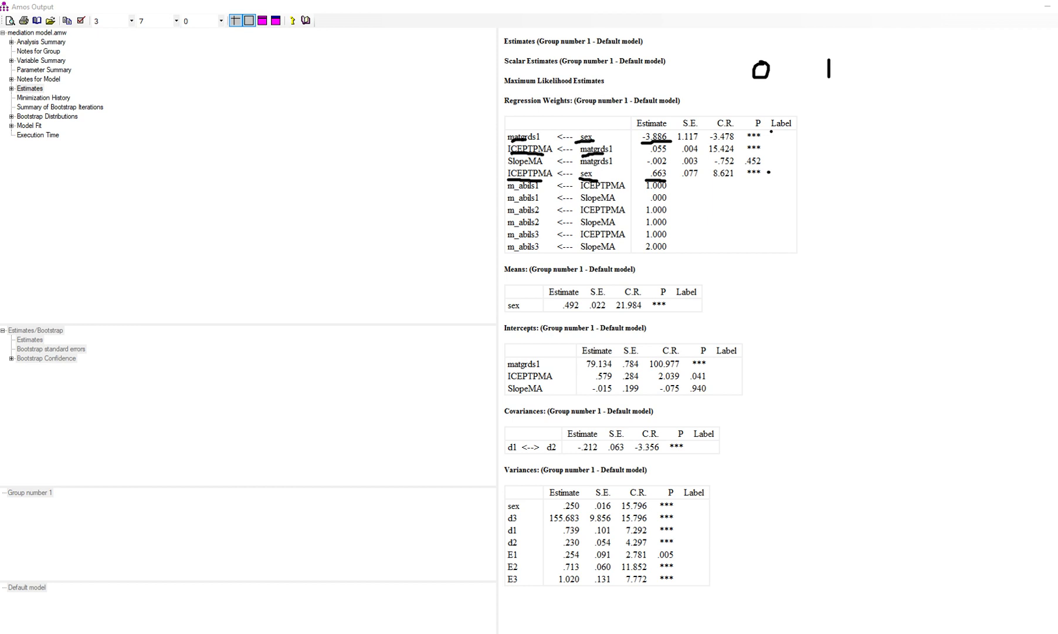
pyautogui.moveTo(648, 155); pyautogui.dragTo(668, 156)
pyautogui.moveTo(612, 139)
pyautogui.mouseDown()
pyautogui.moveTo(623, 151)
pyautogui.moveTo(613, 166)
pyautogui.mouseUp()
pyautogui.moveTo(772, 161); pyautogui.dragTo(501, 165)
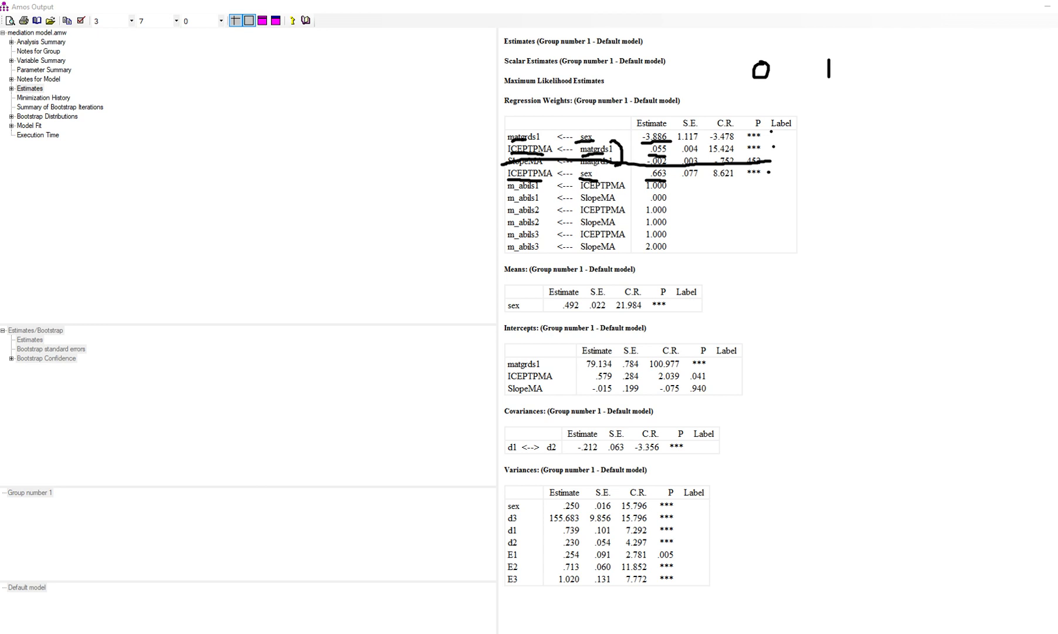
# Examine the intercepts of ICEPTPMA and SlopeMA and the variances of d1 and d2
pyautogui.moveTo(590, 379); pyautogui.dragTo(620, 381)
pyautogui.moveTo(585, 398)
pyautogui.mouseDown()
pyautogui.moveTo(615, 398)
pyautogui.moveTo(586, 398)
pyautogui.mouseUp()
pyautogui.moveTo(687, 397); pyautogui.dragTo(714, 397)
pyautogui.moveTo(532, 526)
pyautogui.mouseDown()
pyautogui.moveTo(495, 524)
pyautogui.moveTo(496, 549)
pyautogui.moveTo(530, 527)
pyautogui.mouseUp()
pyautogui.moveTo(678, 522)
pyautogui.mouseDown()
pyautogui.moveTo(698, 534)
pyautogui.moveTo(675, 549)
pyautogui.mouseUp()
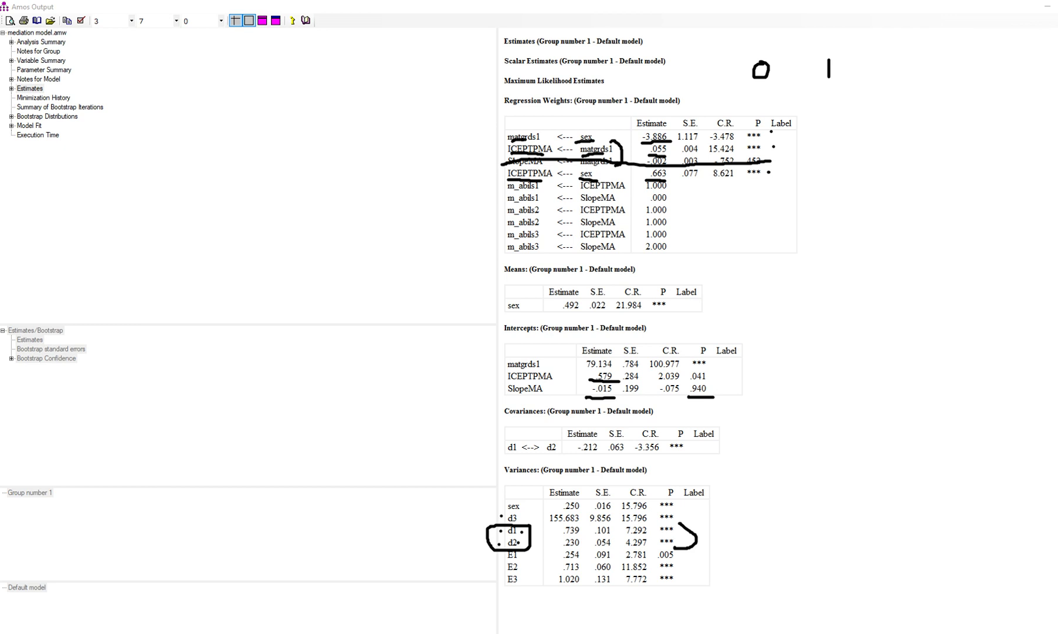
# Review the scalar estimates in the output for the default model, including the available effect tables
pyautogui.press('Escape')
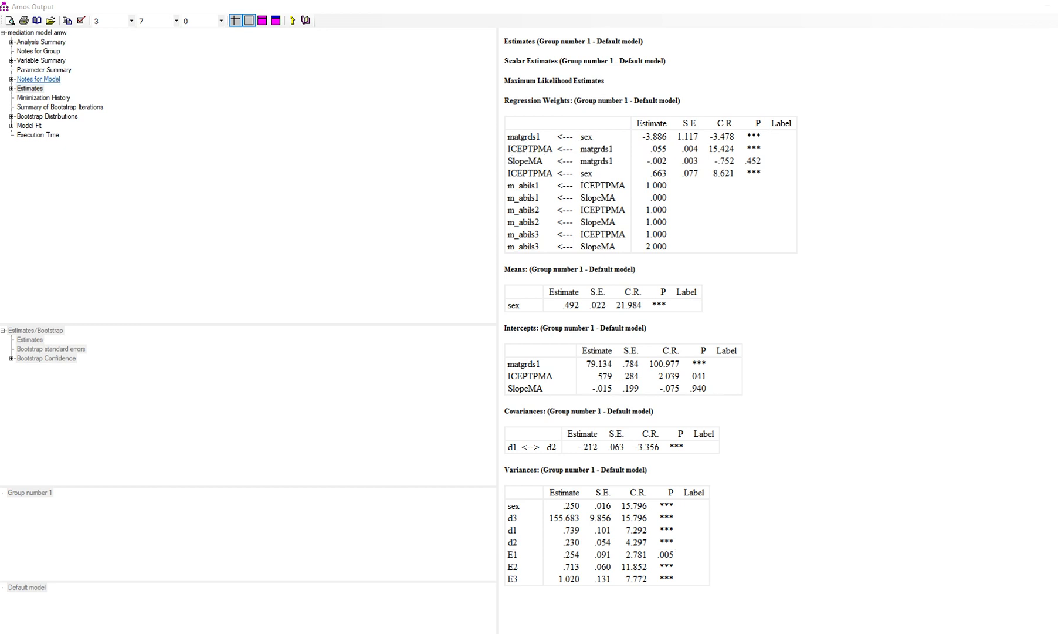
pyautogui.click(29, 88)
pyautogui.press('Right')
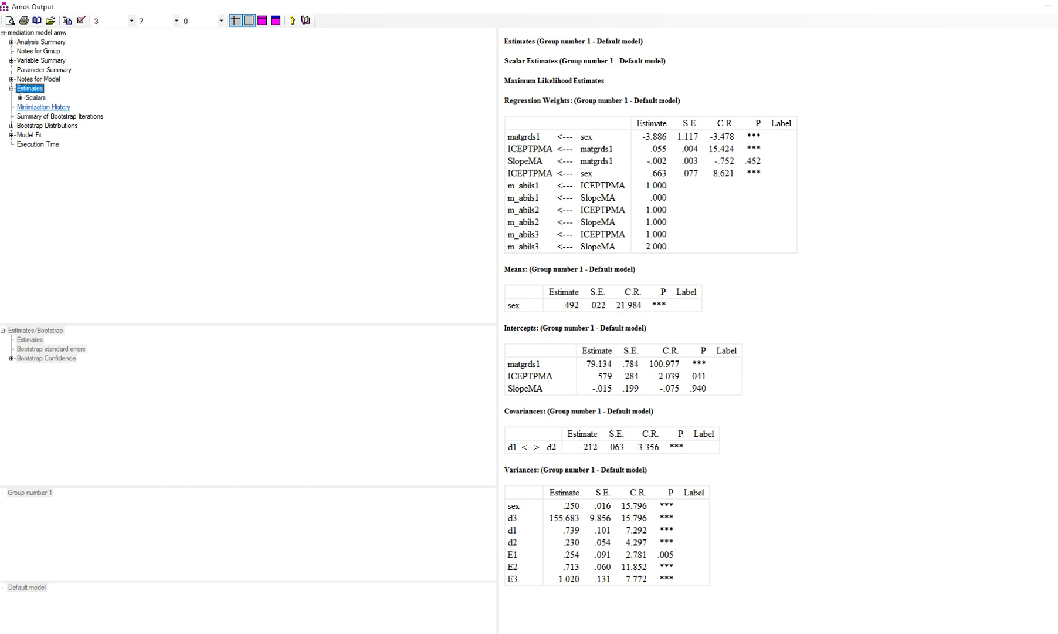
pyautogui.press('Down')
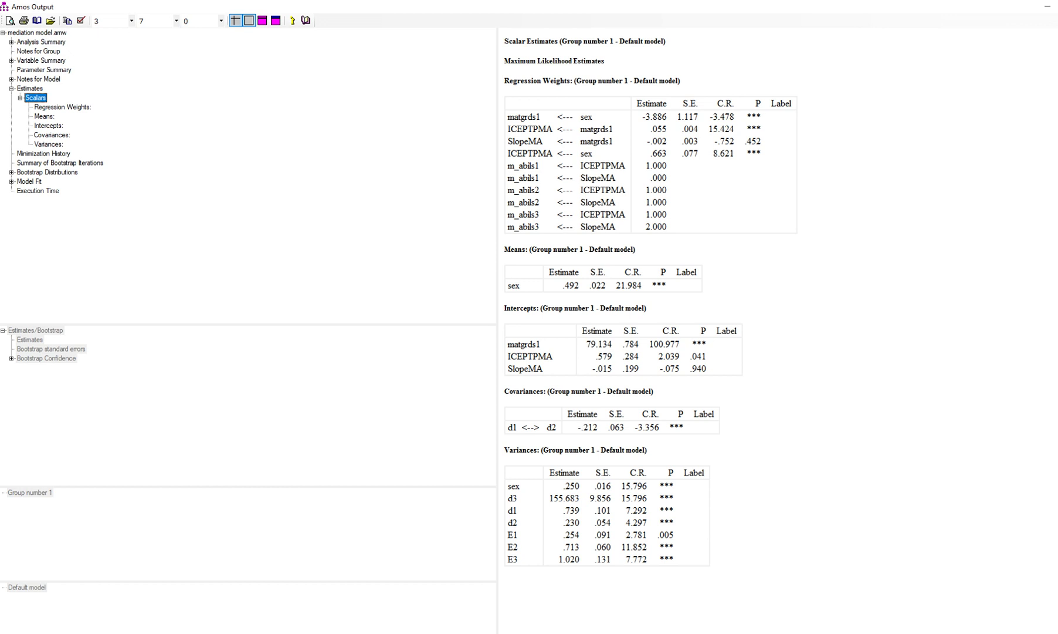
# Request indirect, direct and total effects for the analysis, with 1000 bootstrap samples and bias-corrected confidence intervals at level 90
pyautogui.click(1047, 5)
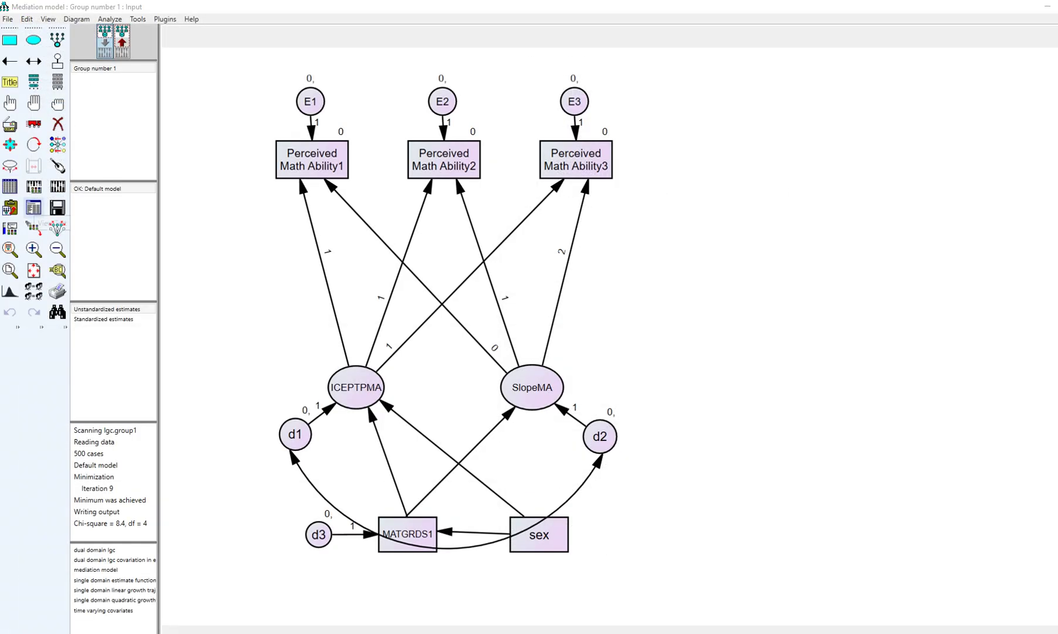
pyautogui.click(32, 207)
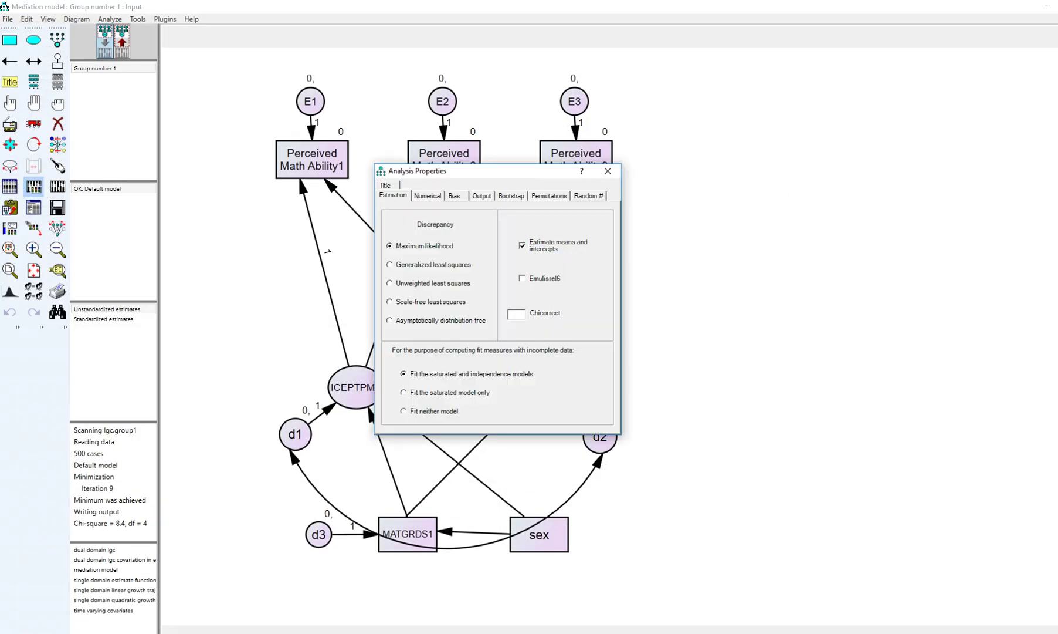
pyautogui.click(482, 195)
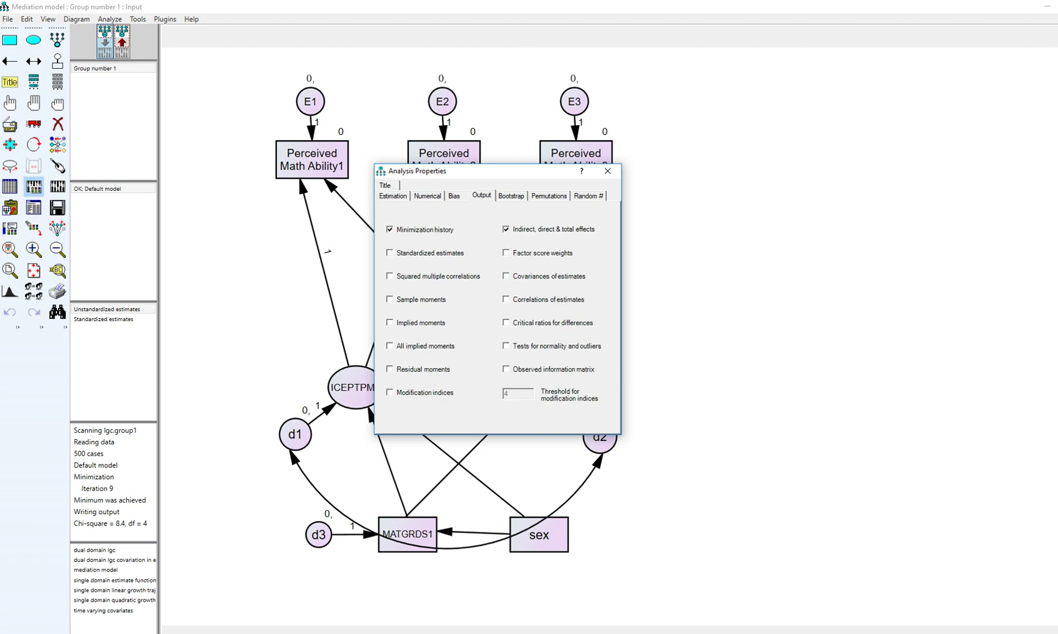
pyautogui.moveTo(493, 171); pyautogui.dragTo(737, 125)
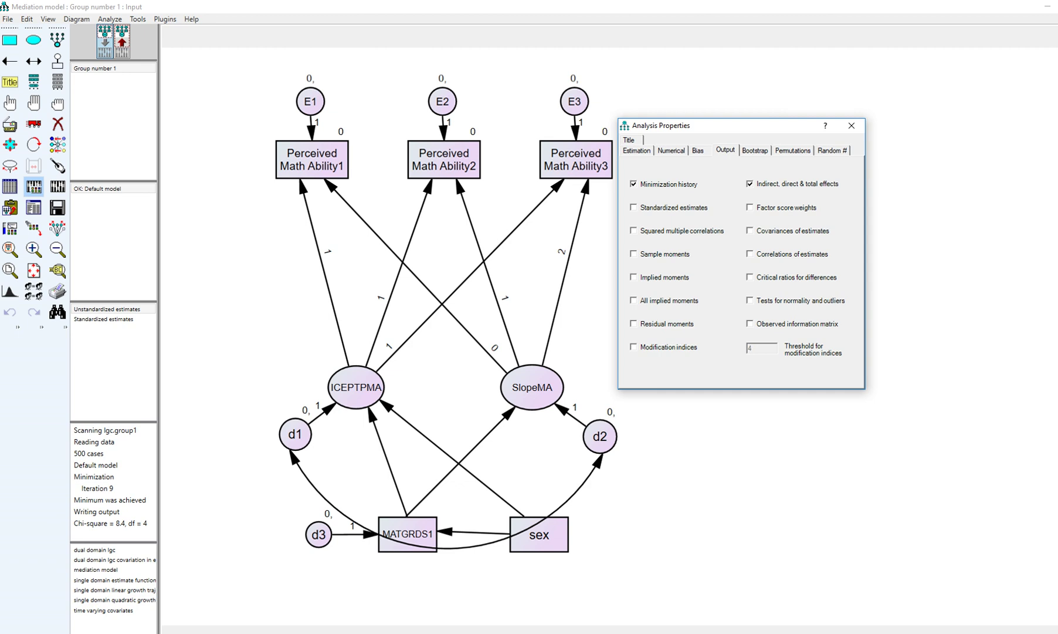
pyautogui.hotkey('ctrl', 'Tab')
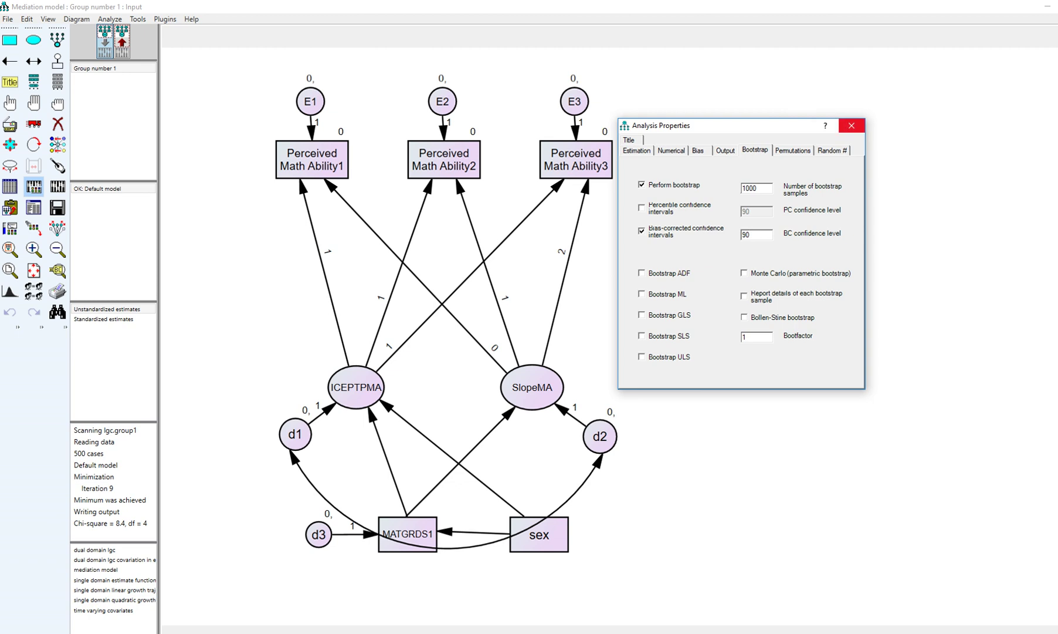
pyautogui.click(851, 125)
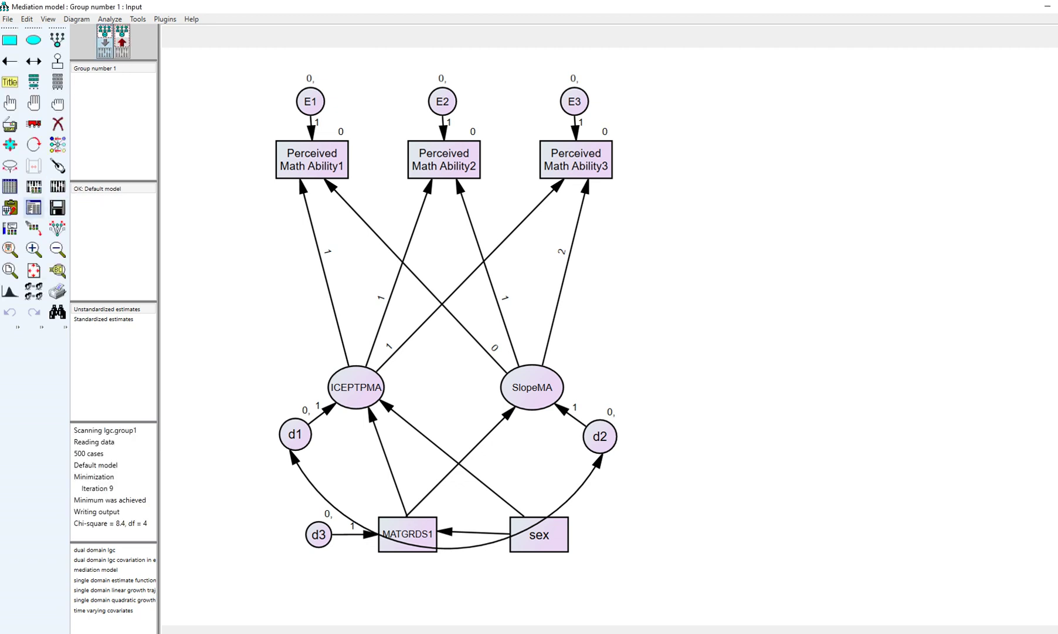
# Display the indirect effects matrix in the output with its bias-corrected bootstrap bounds and two-tailed significance
pyautogui.click(34, 207)
pyautogui.click(29, 126)
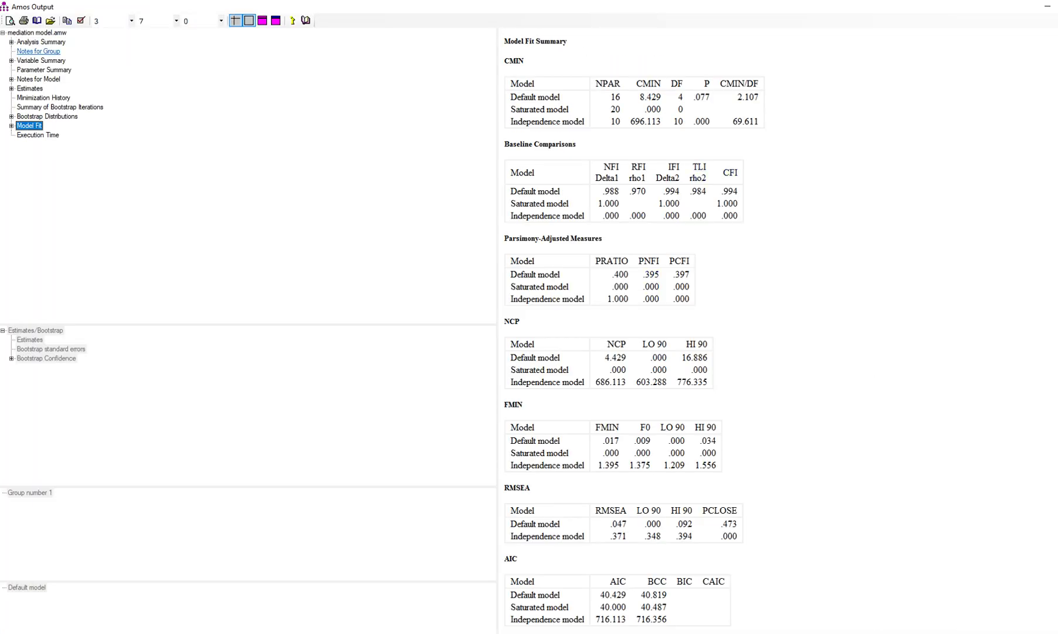
pyautogui.doubleClick(30, 88)
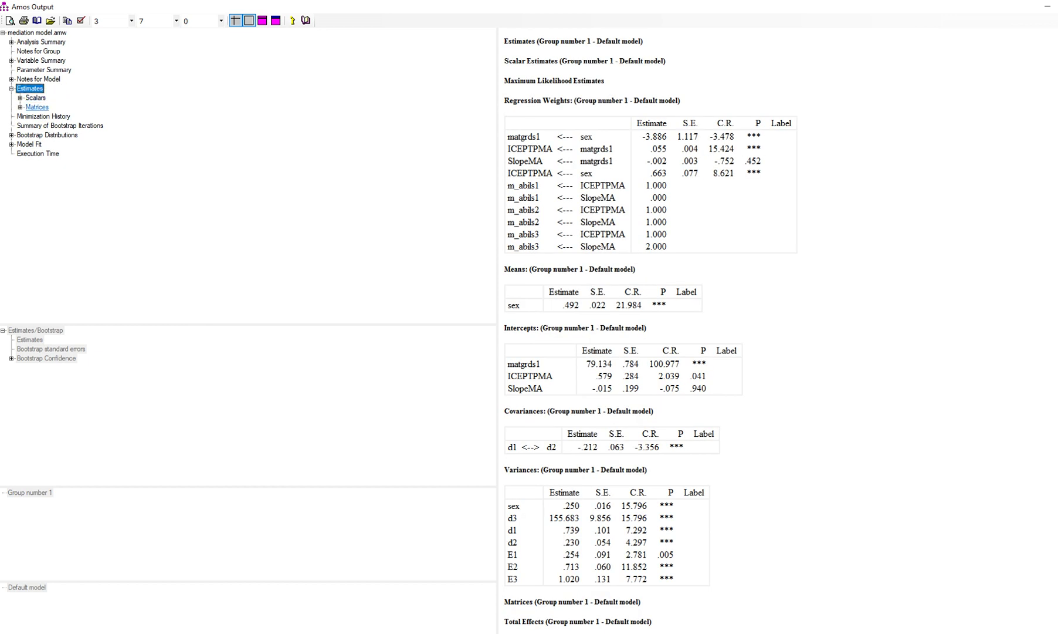
pyautogui.doubleClick(37, 106)
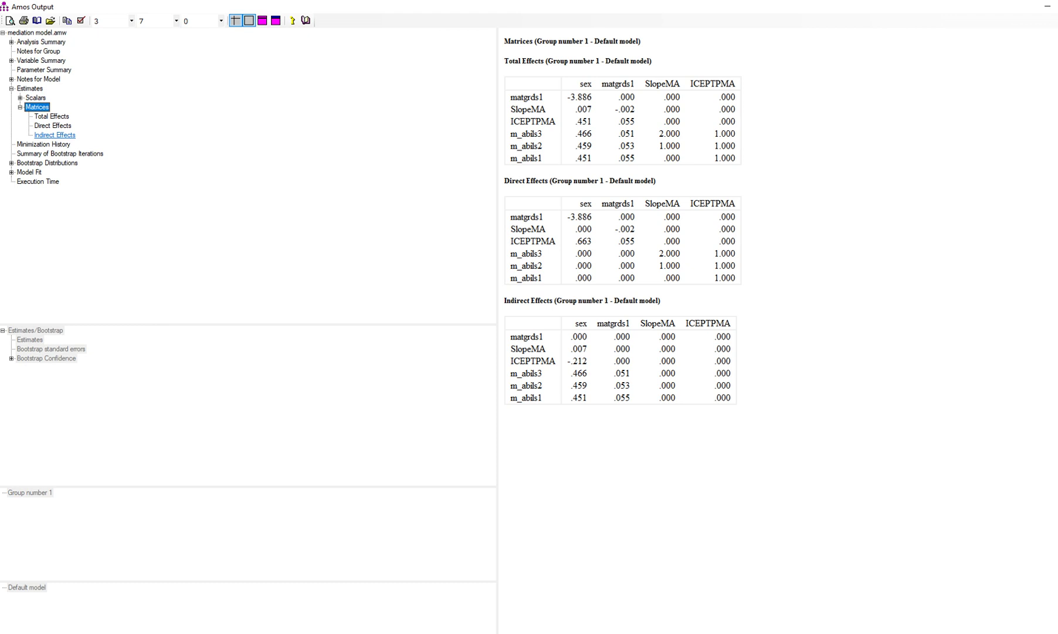
pyautogui.click(55, 135)
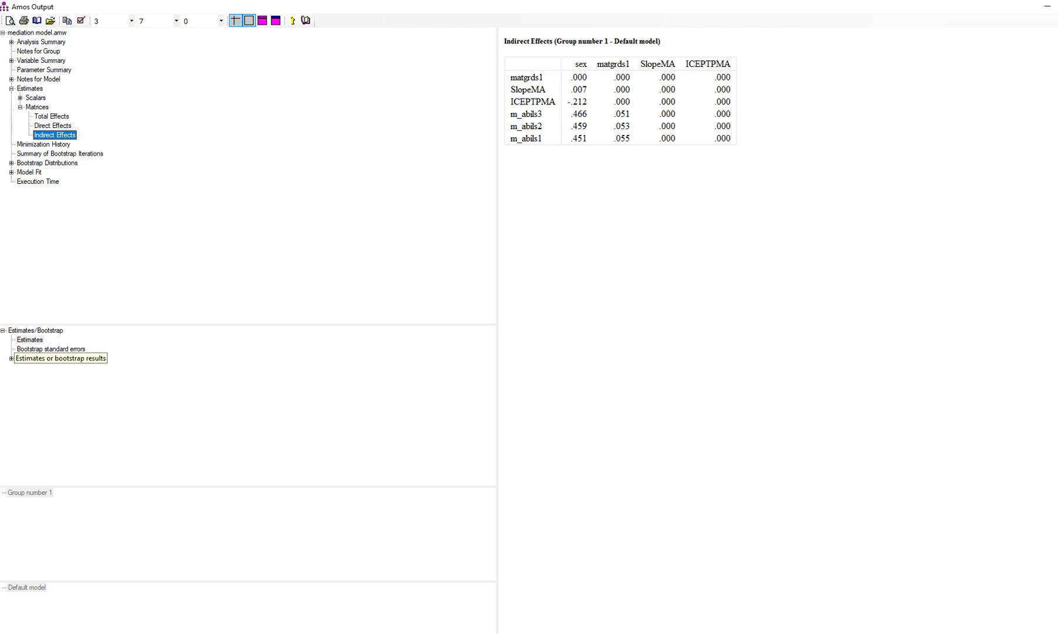
pyautogui.click(42, 357)
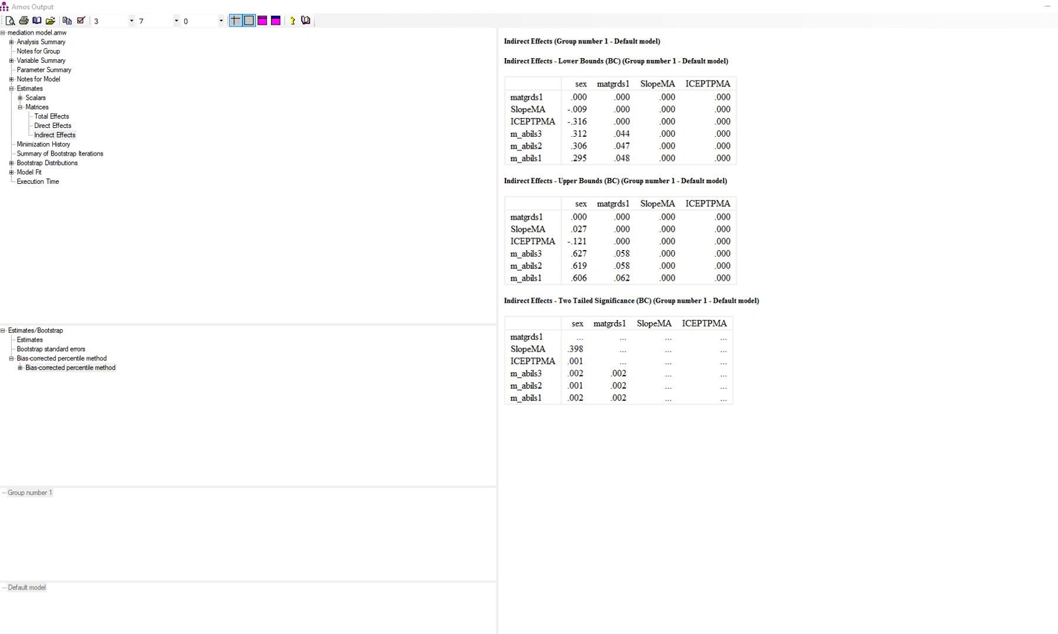
# Examine the bootstrap bounds and two-tailed significance of the indirect effect of sex on SlopeMA
pyautogui.moveTo(574, 88)
pyautogui.mouseDown()
pyautogui.moveTo(569, 116)
pyautogui.moveTo(593, 114)
pyautogui.mouseUp()
pyautogui.moveTo(569, 237); pyautogui.dragTo(592, 233)
pyautogui.moveTo(565, 353)
pyautogui.mouseDown()
pyautogui.moveTo(593, 347)
pyautogui.moveTo(570, 338)
pyautogui.moveTo(563, 355)
pyautogui.mouseUp()
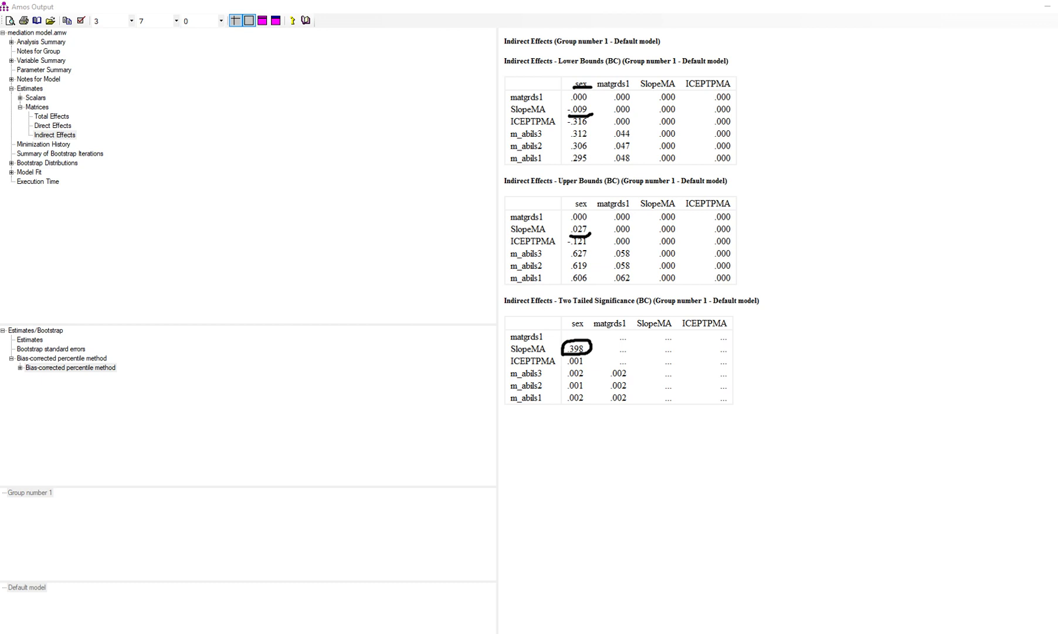
# Examine the bootstrap bounds and significance of the indirect effect of sex on ICEPTPMA, and return to the path diagram
pyautogui.moveTo(566, 128); pyautogui.dragTo(597, 125)
pyautogui.moveTo(564, 246); pyautogui.dragTo(598, 245)
pyautogui.moveTo(565, 117)
pyautogui.mouseDown()
pyautogui.moveTo(546, 186)
pyautogui.moveTo(567, 242)
pyautogui.mouseUp()
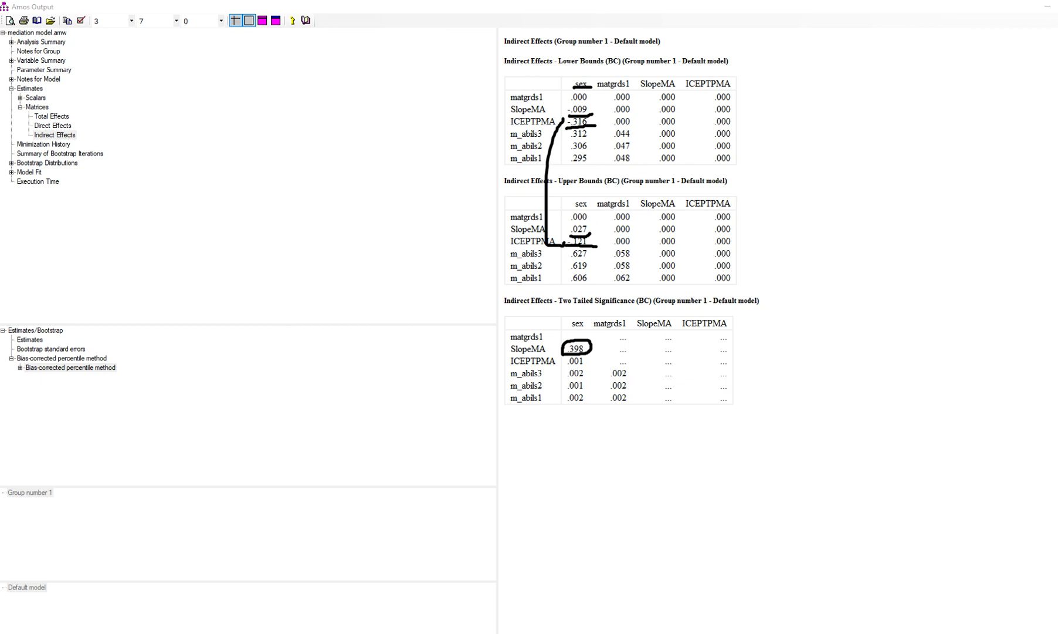
pyautogui.moveTo(558, 368)
pyautogui.mouseDown()
pyautogui.moveTo(591, 355)
pyautogui.moveTo(554, 355)
pyautogui.moveTo(566, 370)
pyautogui.mouseUp()
pyautogui.press('Escape')
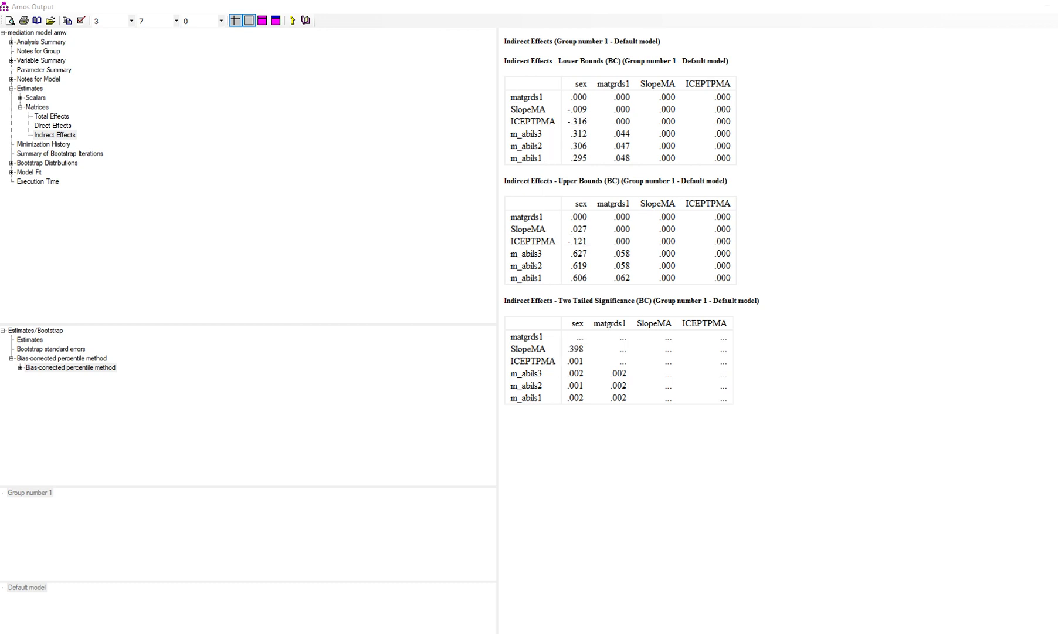
pyautogui.click(349, 611)
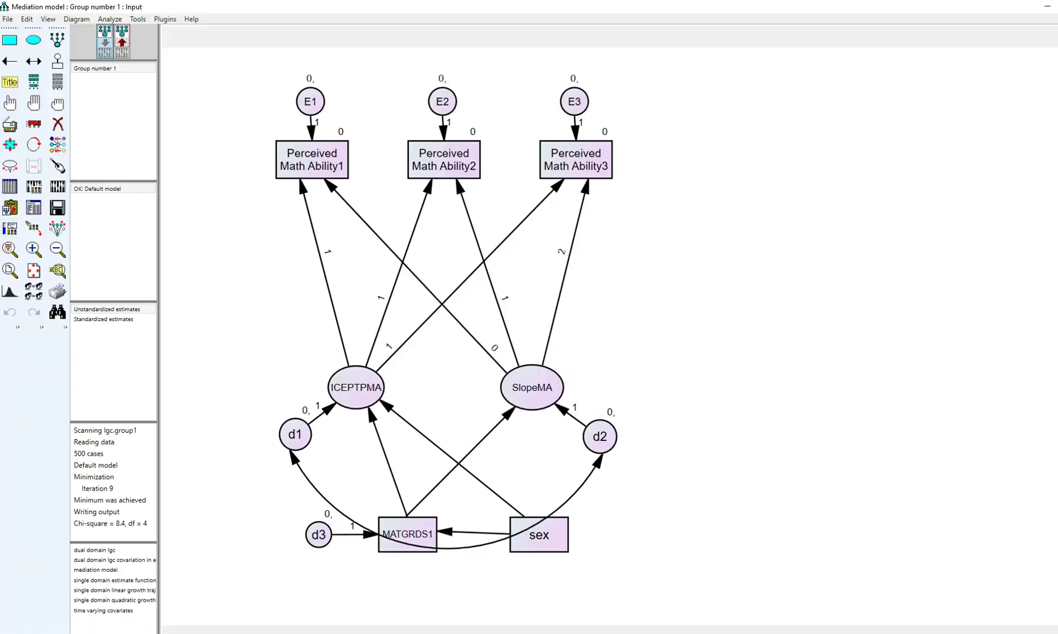